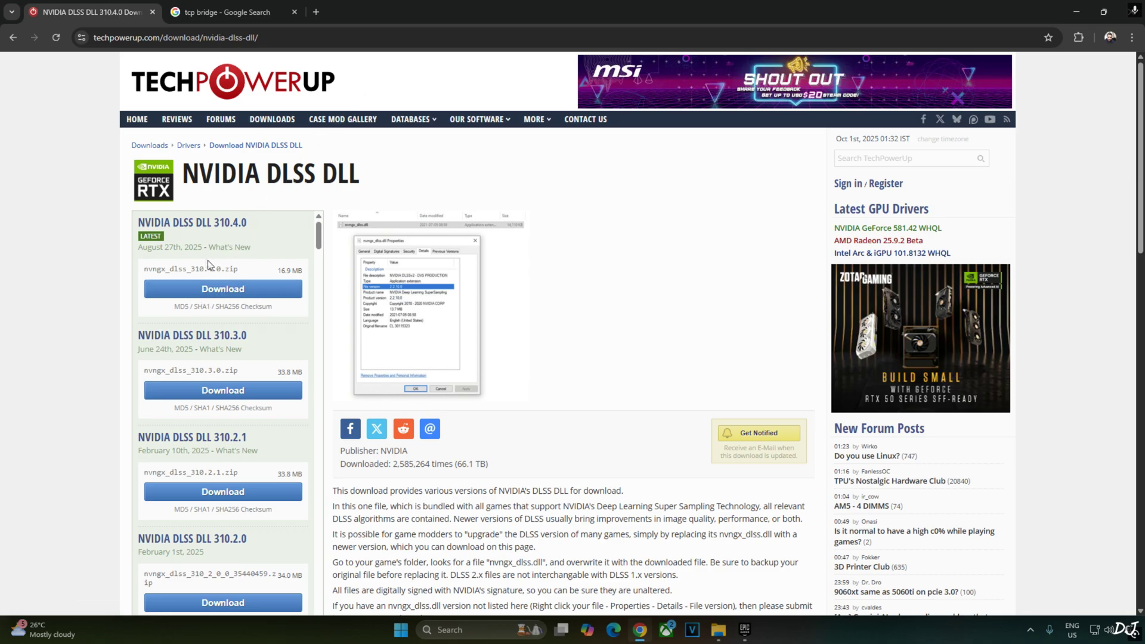
Download the NVIDIA DLSS DLL 310.4.0 zip from TechPowerUp's US-3 server.
left_click(243, 291)
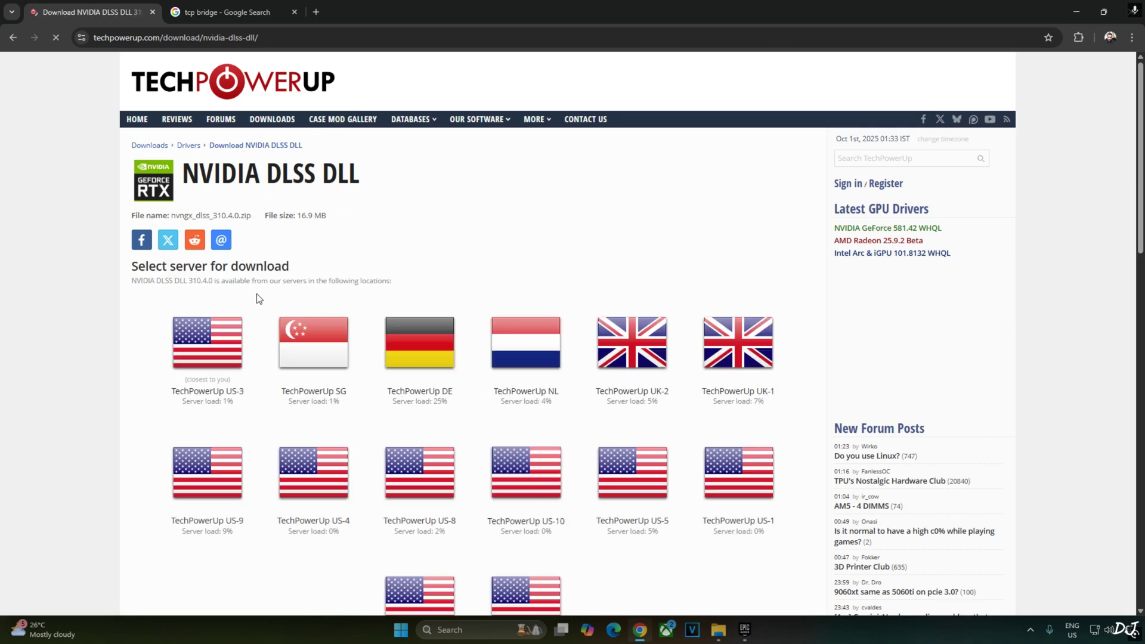
left_click(191, 347)
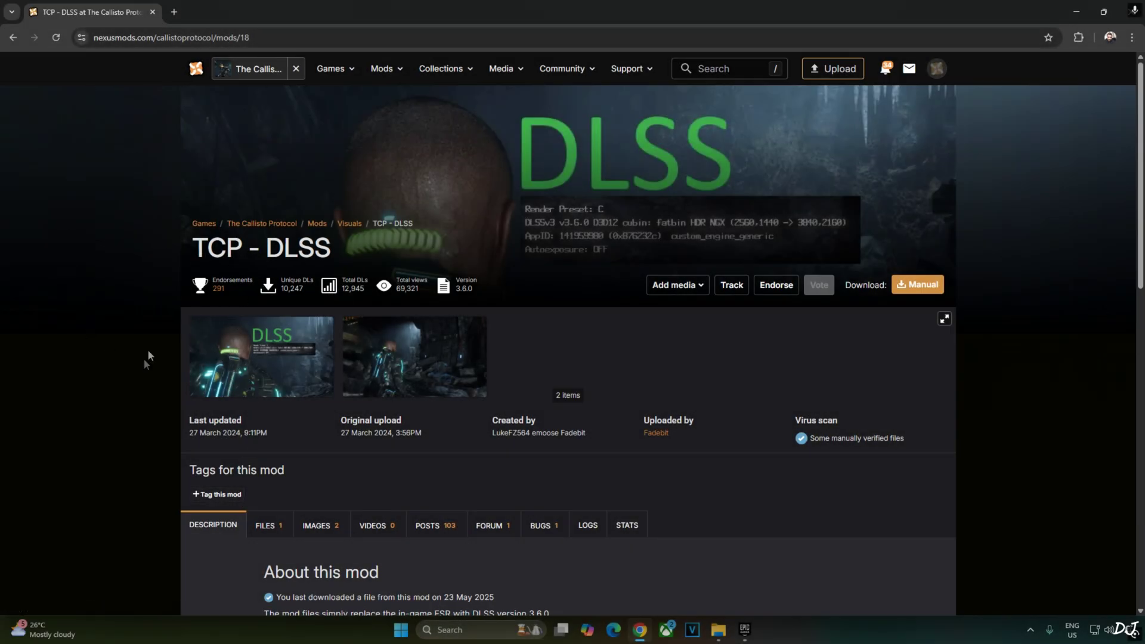
Start the manual download of the TCP - DLSS main file from Nexus Mods' Files list.
scroll(152, 364, "down", 3)
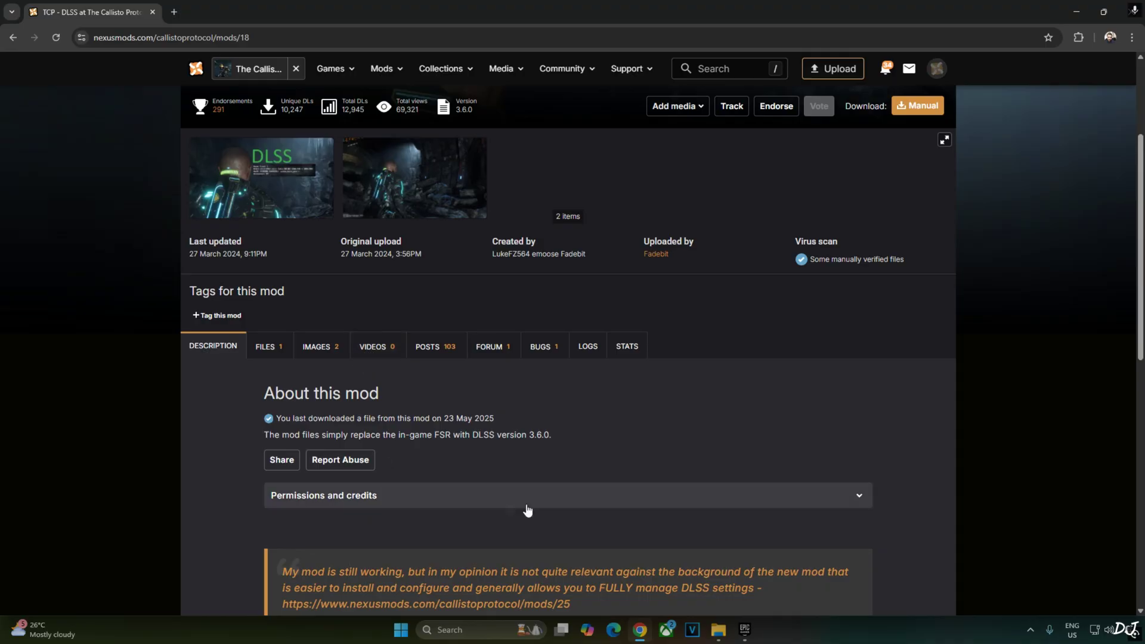
left_click(269, 347)
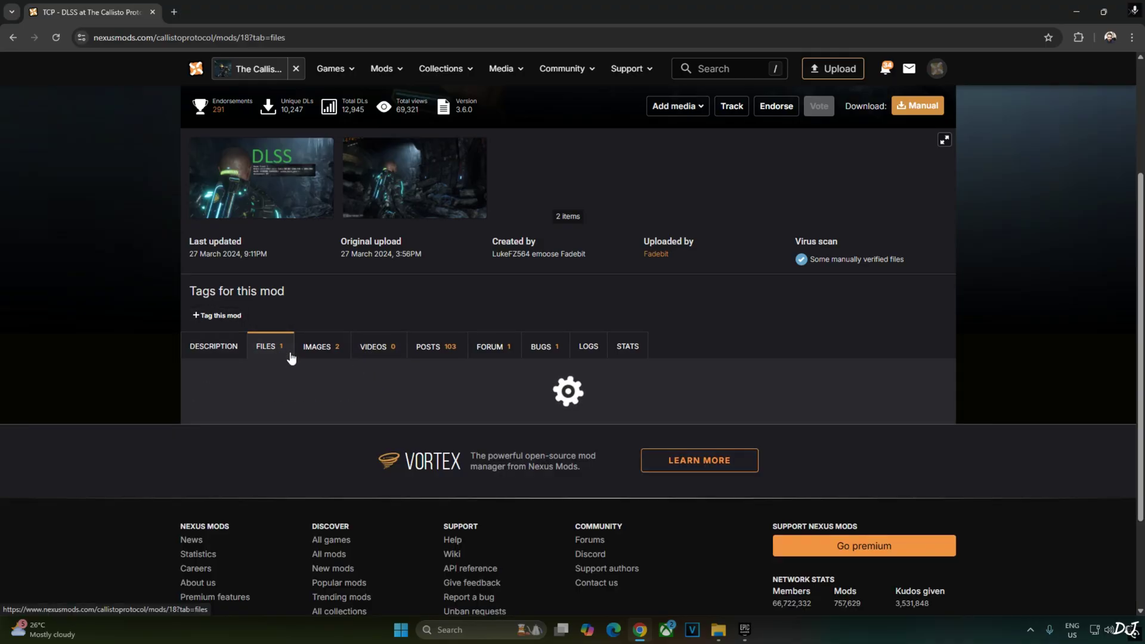
scroll(220, 433, "down", 5)
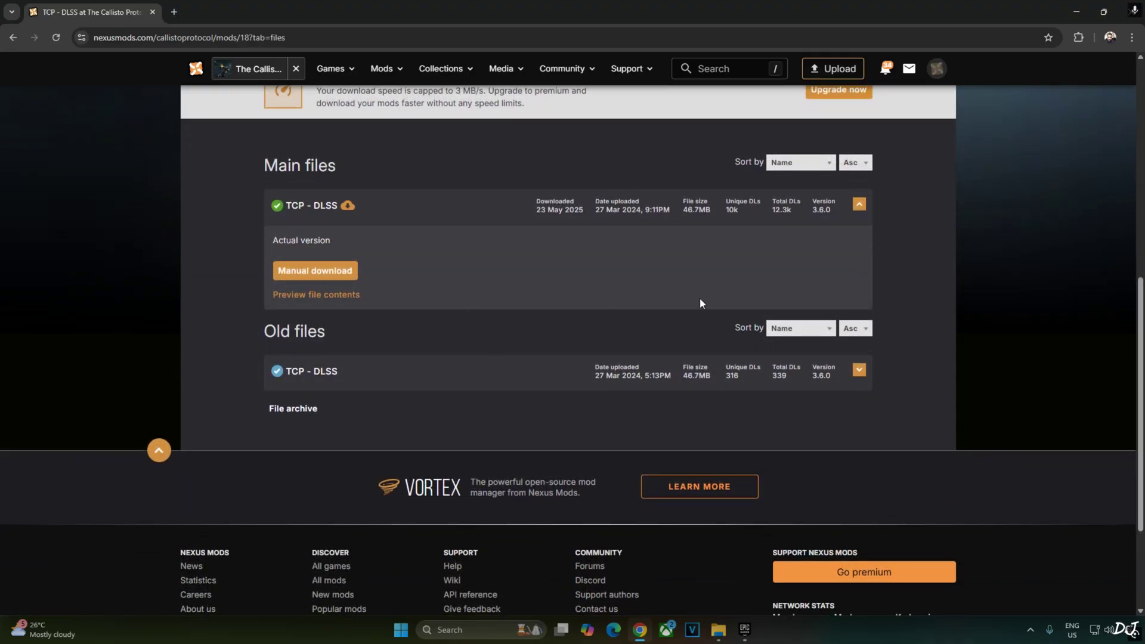
left_click(313, 275)
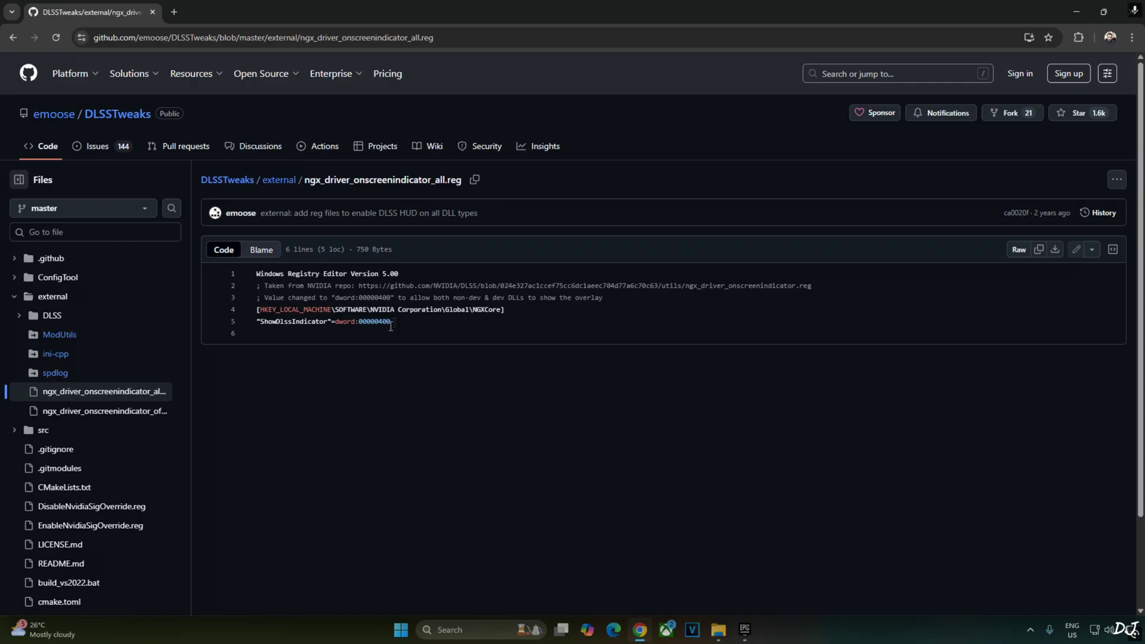
Copy the five lines of DLSSTweaks on-screen-indicator registry code from GitHub.
left_click_drag(256, 274, 421, 318)
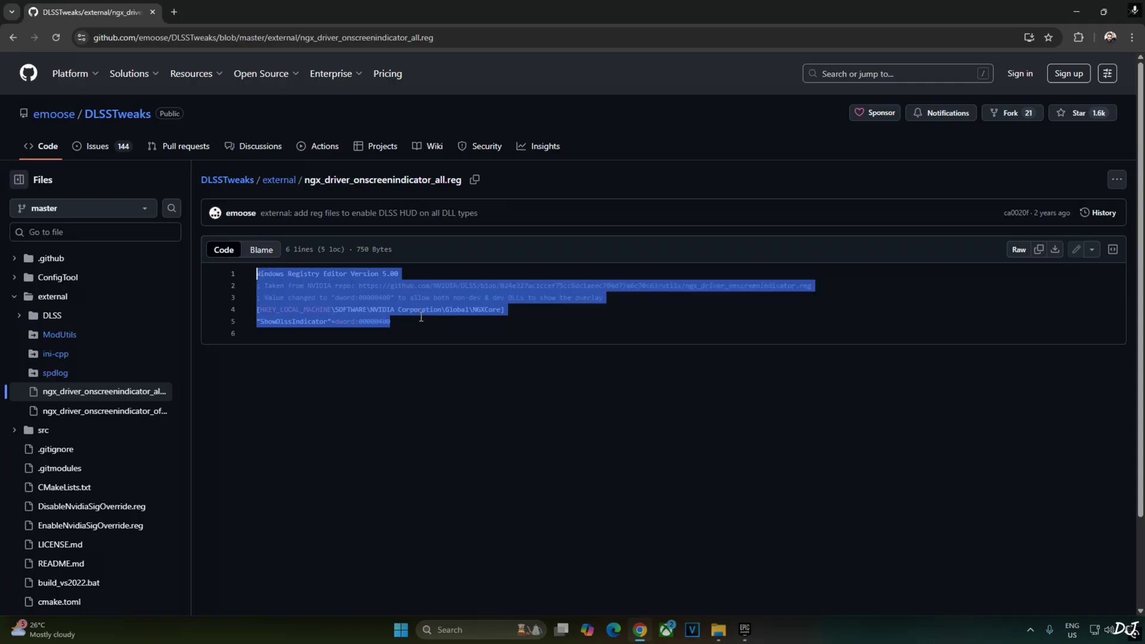
right_click(444, 295)
left_click(478, 360)
Create a new file named overlay.reg in the overlay folder, accepting the extension change.
left_click(717, 629)
right_click(421, 315)
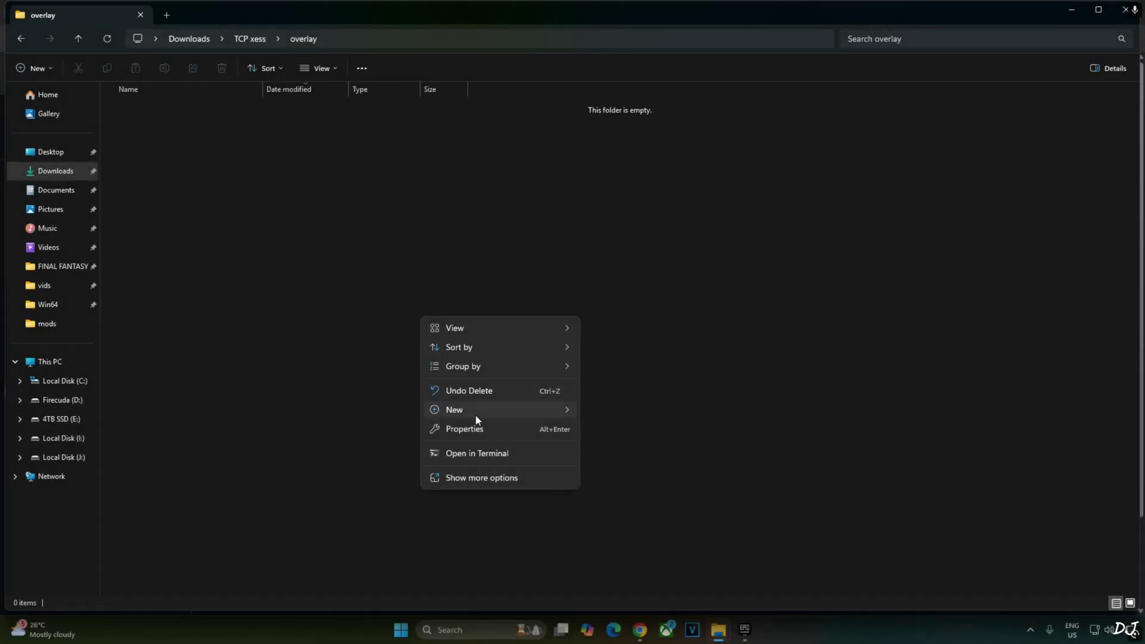
mouse_move(476, 411)
left_click(629, 507)
type("ove")
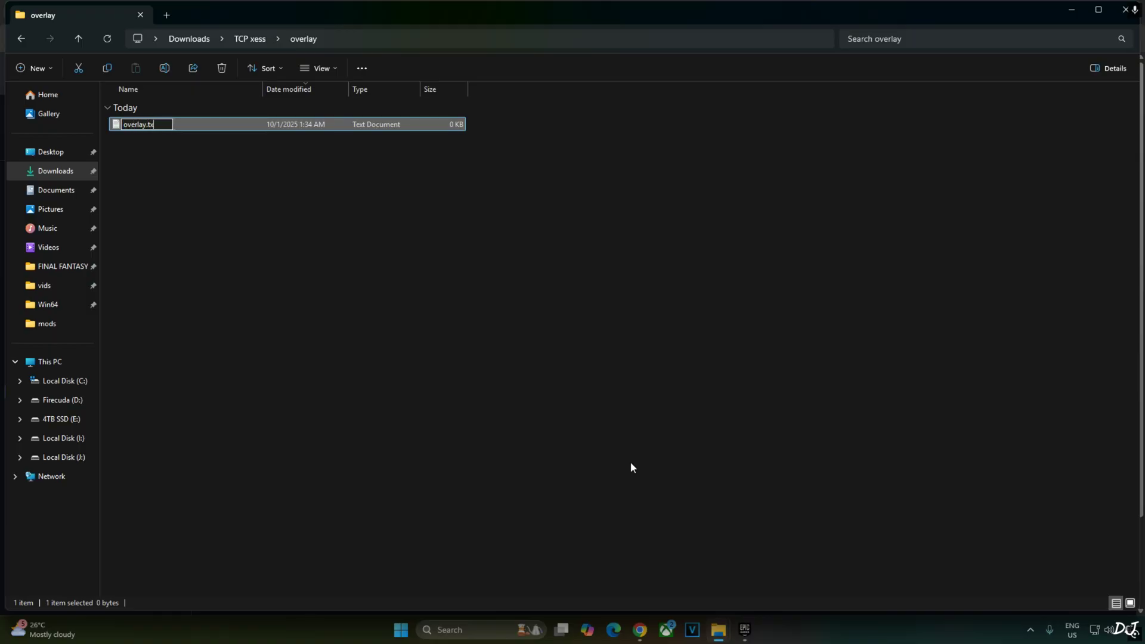
type("rlay.reg")
key("Return")
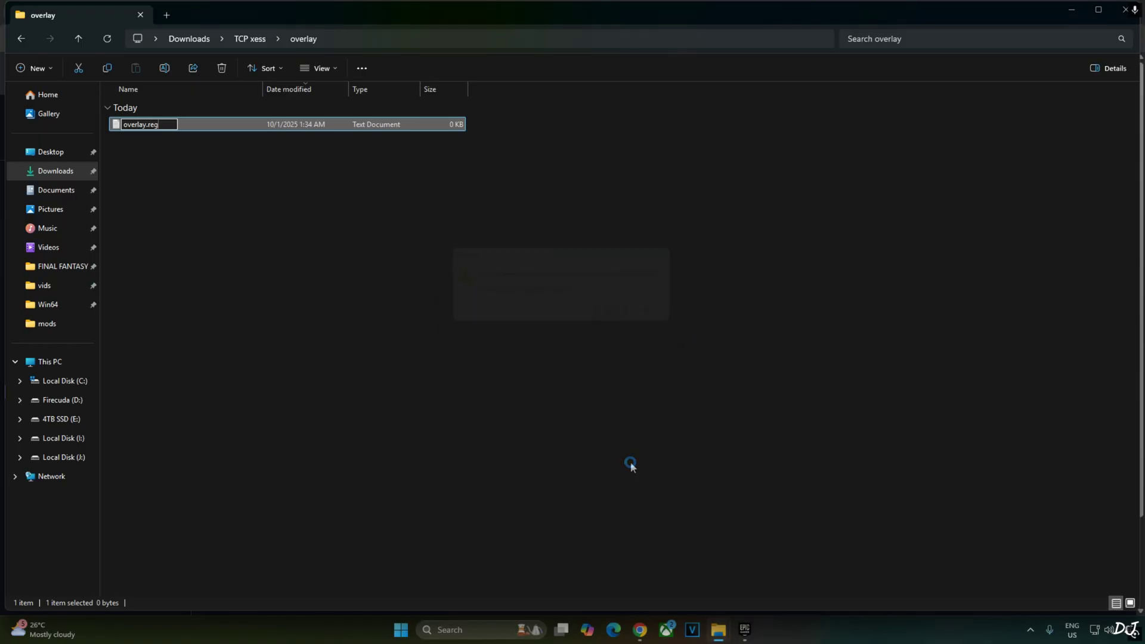
key("Return")
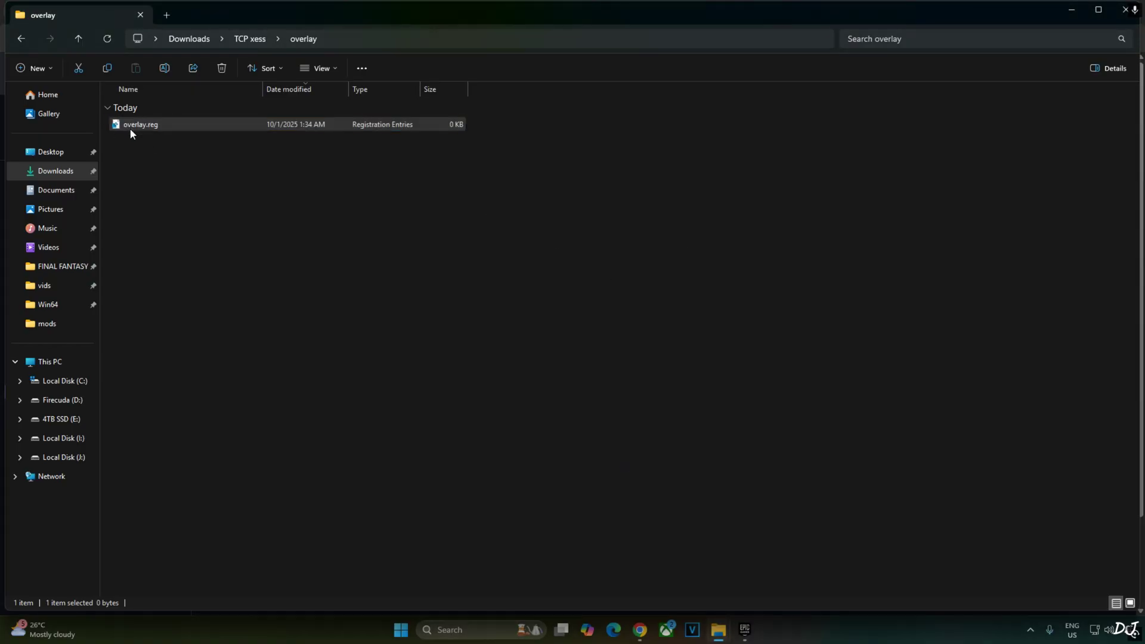
Open overlay.reg in Notepad and paste the copied registry text.
right_click(130, 127)
mouse_move(164, 193)
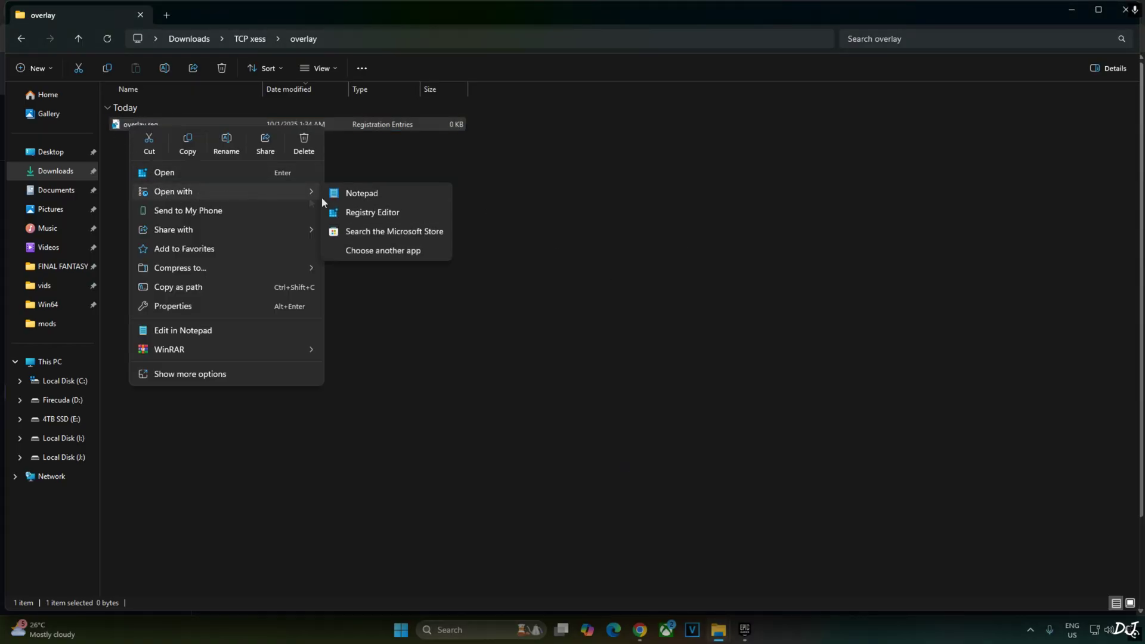
left_click(352, 193)
right_click(372, 199)
left_click(472, 216)
Save overlay.reg, then change the dword value to 00000000 and save again.
left_click(244, 137)
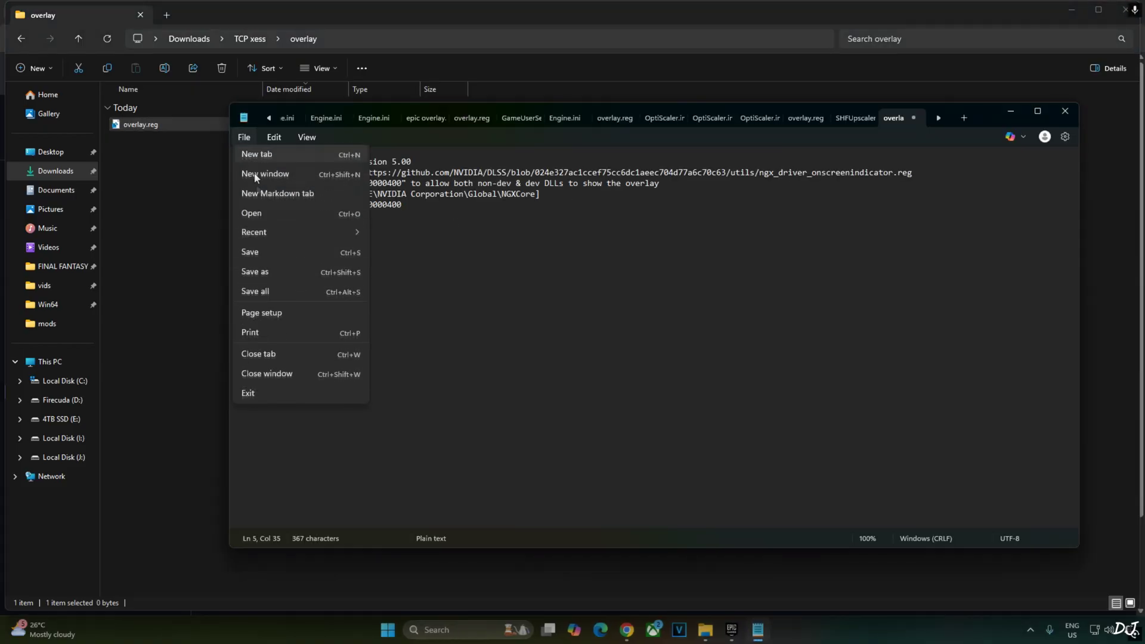
left_click(267, 255)
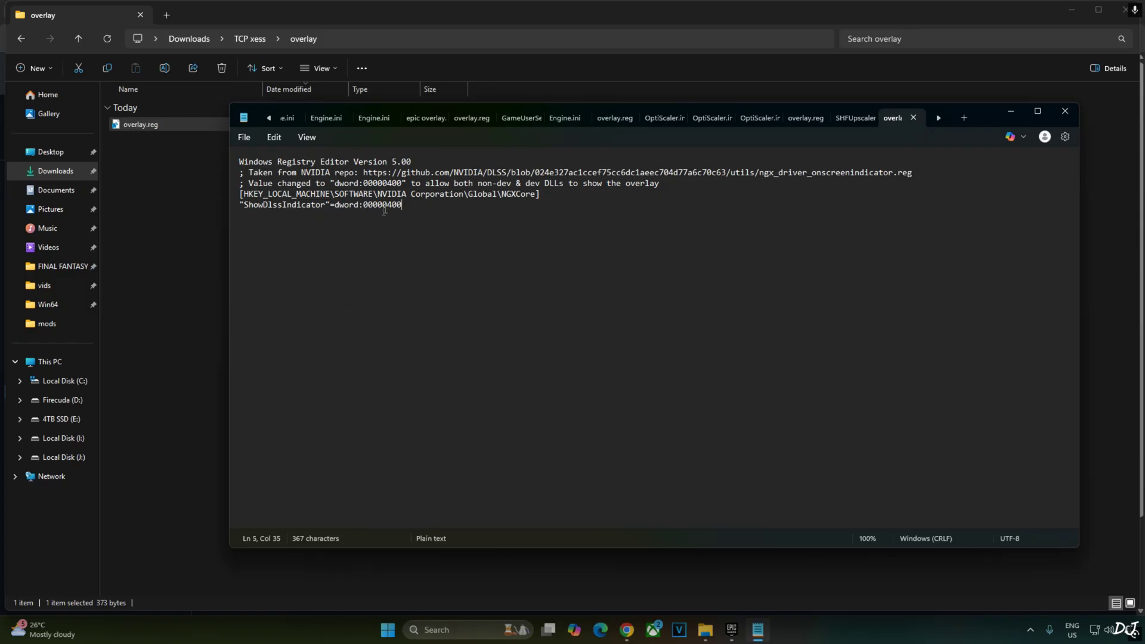
left_click_drag(390, 216, 393, 217)
type("0")
left_click(244, 137)
left_click(257, 255)
Restore the value to dword:00000400, save the file, and close Notepad.
type("4")
left_click(244, 137)
left_click(292, 260)
left_click(1065, 109)
Merge overlay.reg into the registry and dismiss the success message.
right_click(145, 123)
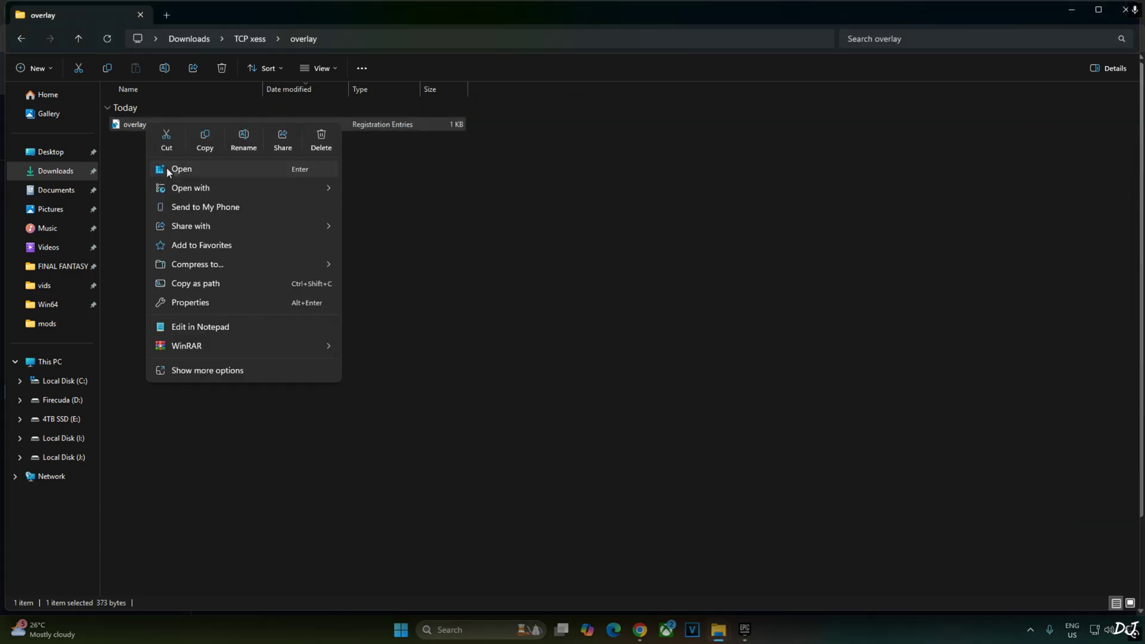
left_click(188, 169)
left_click(662, 327)
left_click(718, 312)
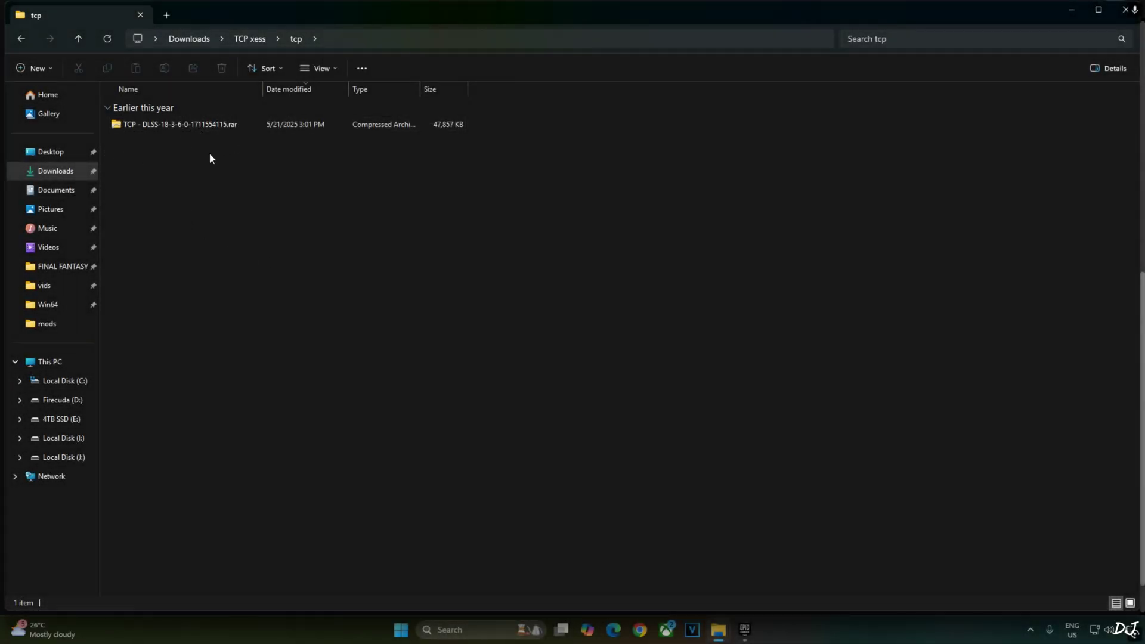
Copy FSRBridge.asi, winmm.dll and winmm.ini from the TCP - DLSS .rar archive.
double_click(172, 124)
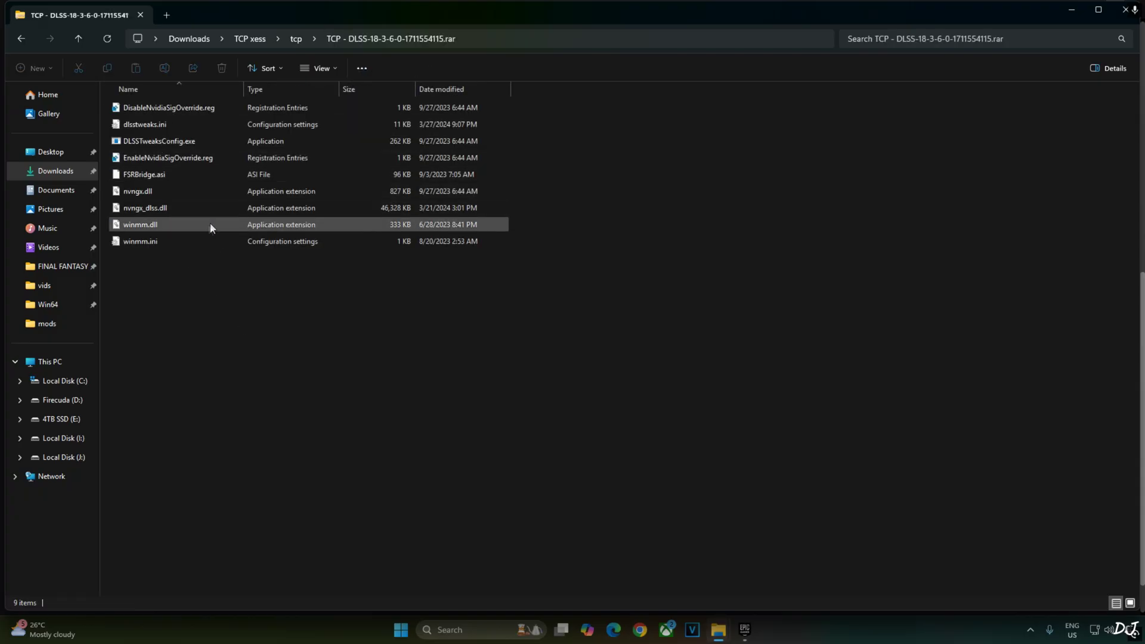
left_click(141, 242)
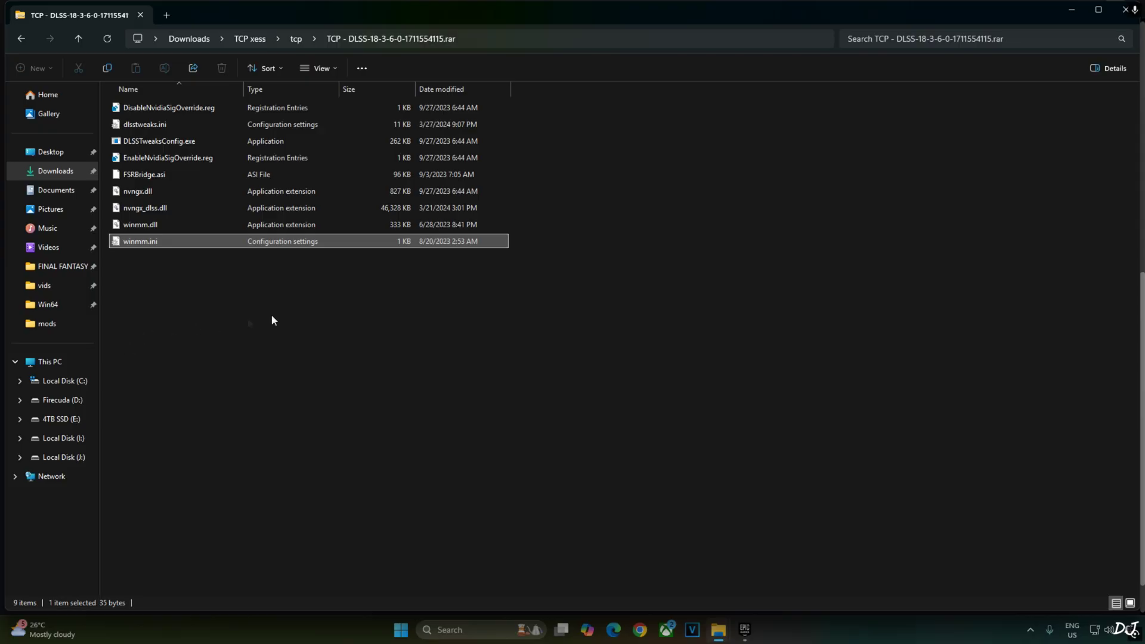
left_click(175, 224, "ctrl")
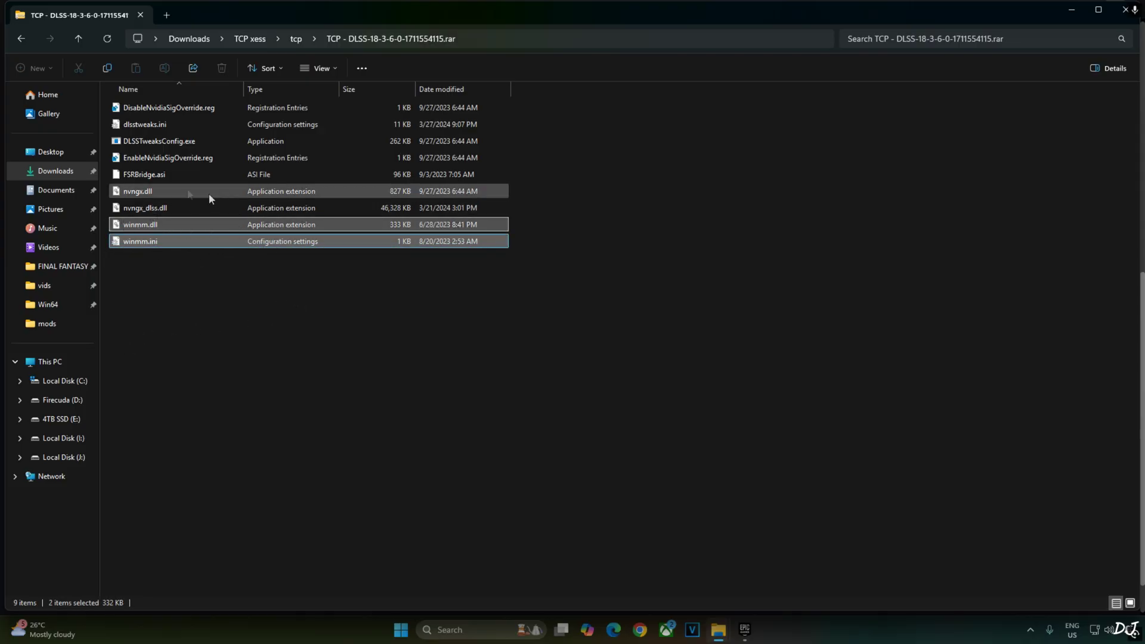
left_click(141, 172, "ctrl")
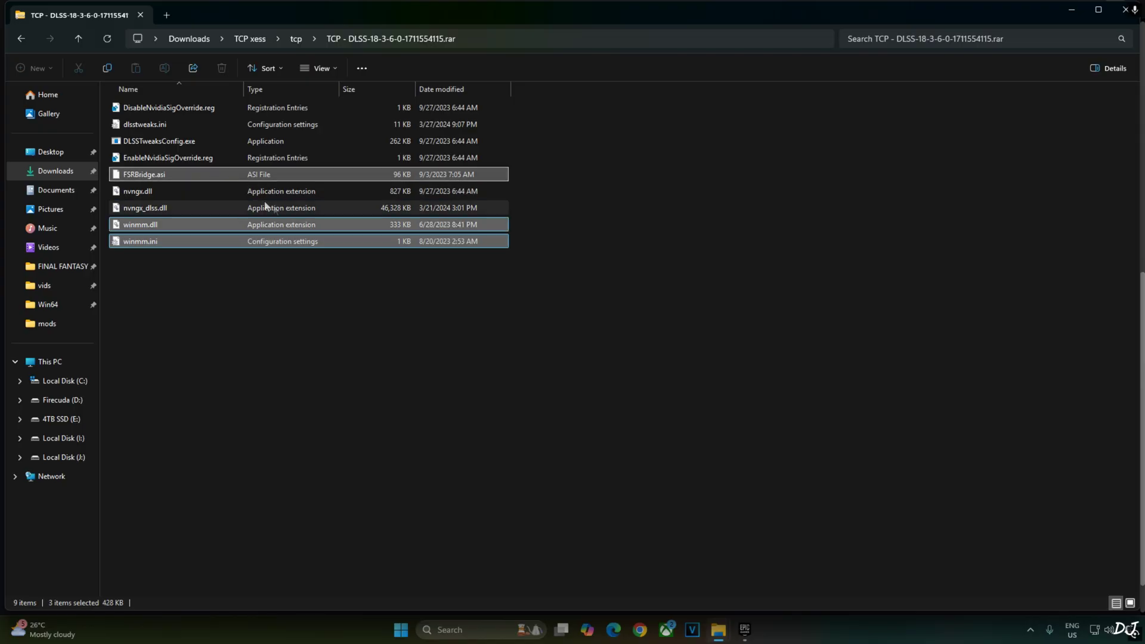
right_click(148, 241)
left_click(159, 268)
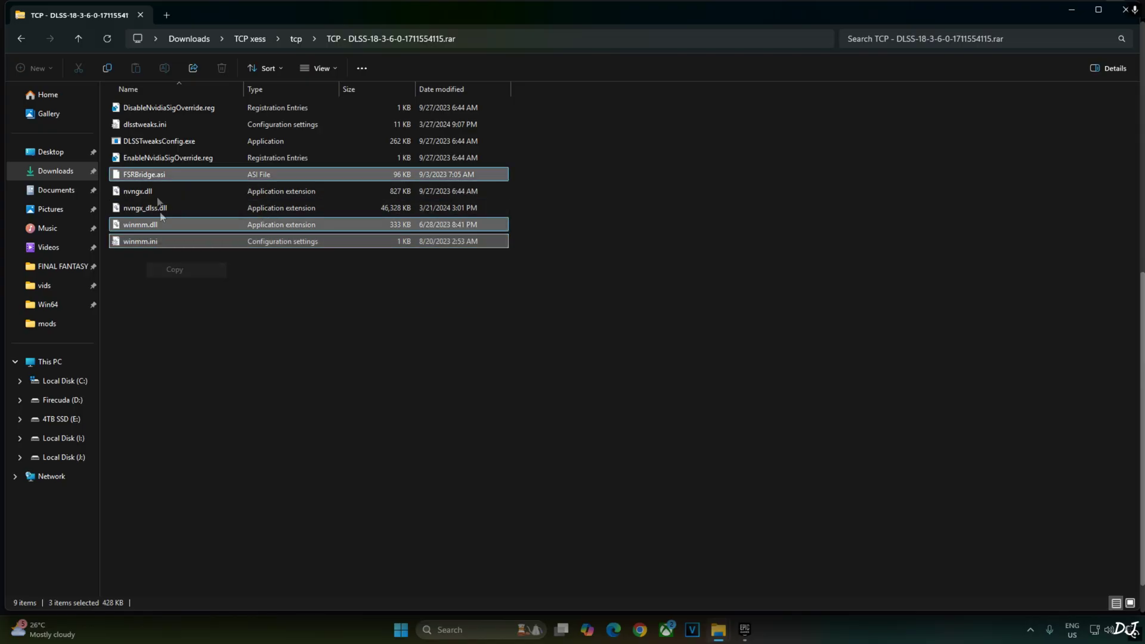
Open The Callisto Protocol's install folder from its Manage settings in the Epic Games Launcher.
left_click(743, 628)
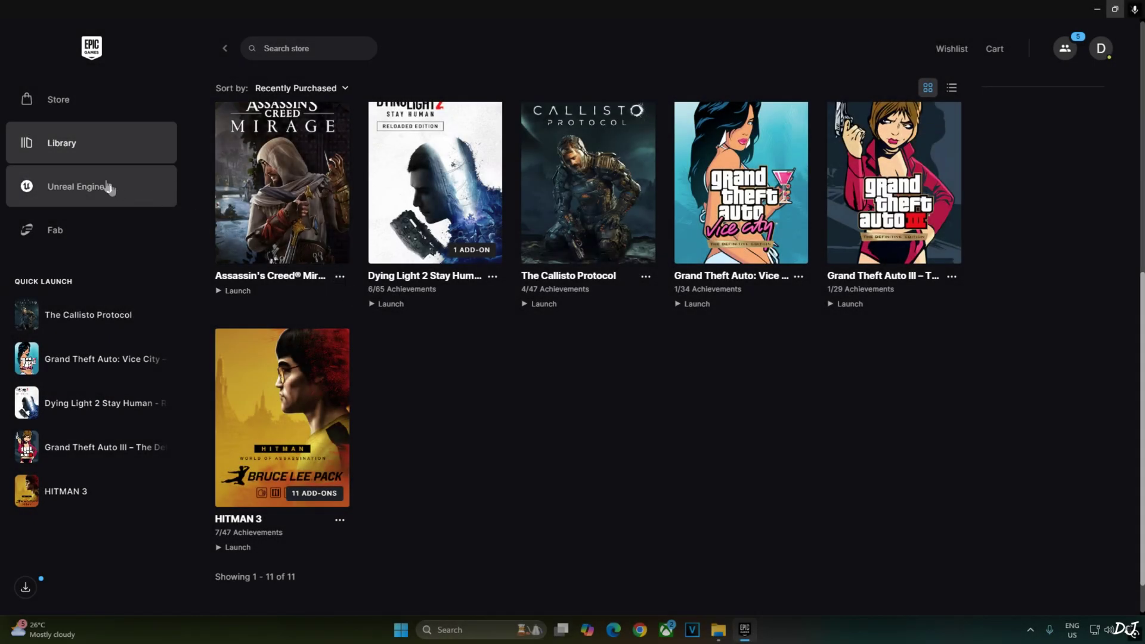
left_click(646, 275)
left_click(671, 451)
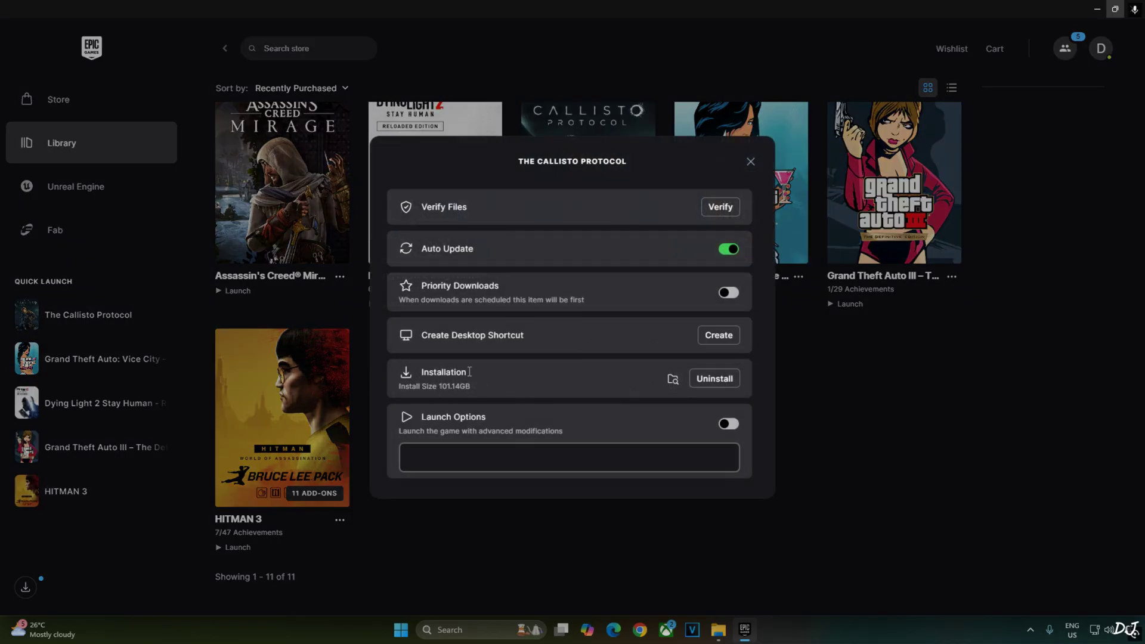
left_click(673, 379)
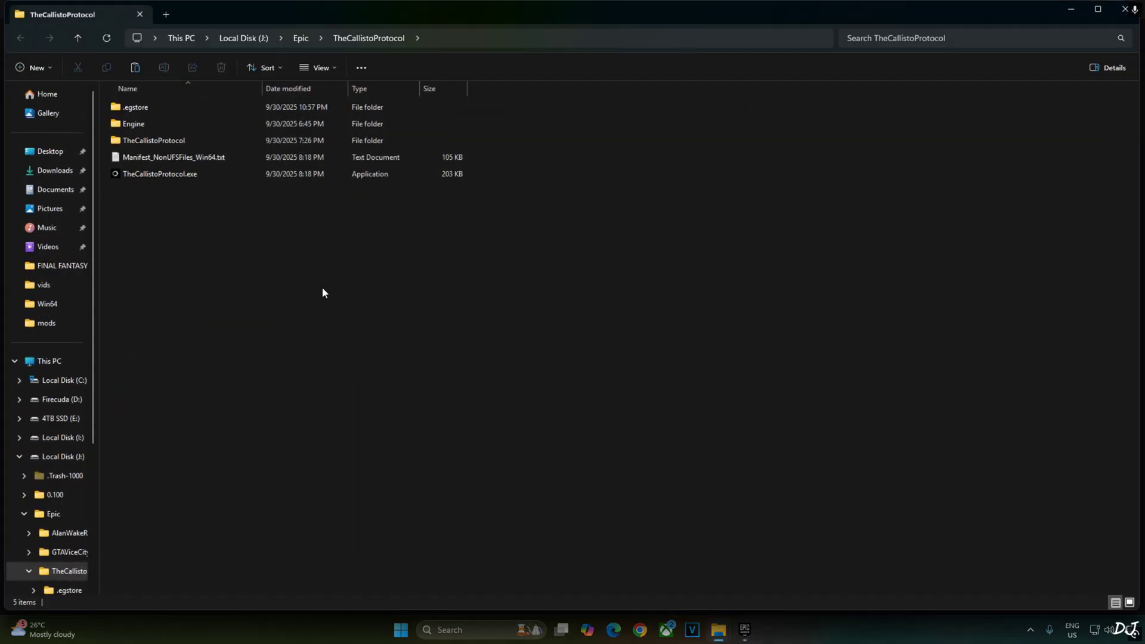
Paste FSRBridge.asi, winmm.dll and winmm.ini into TheCallistoProtocol\Binaries\Win64.
double_click(198, 143)
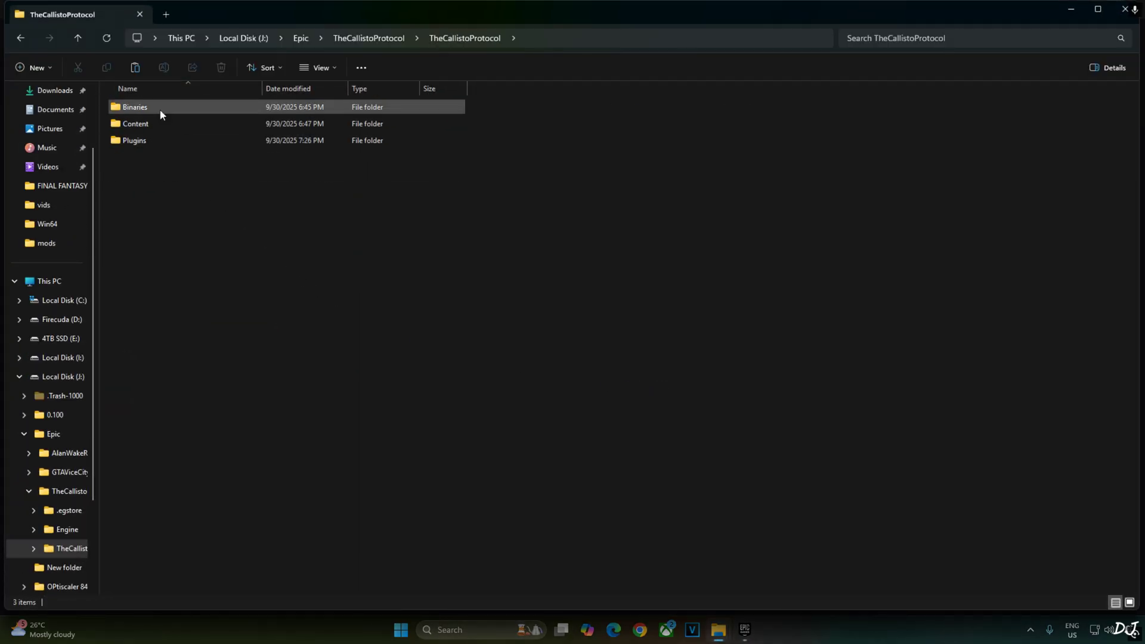
double_click(152, 106)
double_click(155, 105)
right_click(232, 236)
left_click(256, 262)
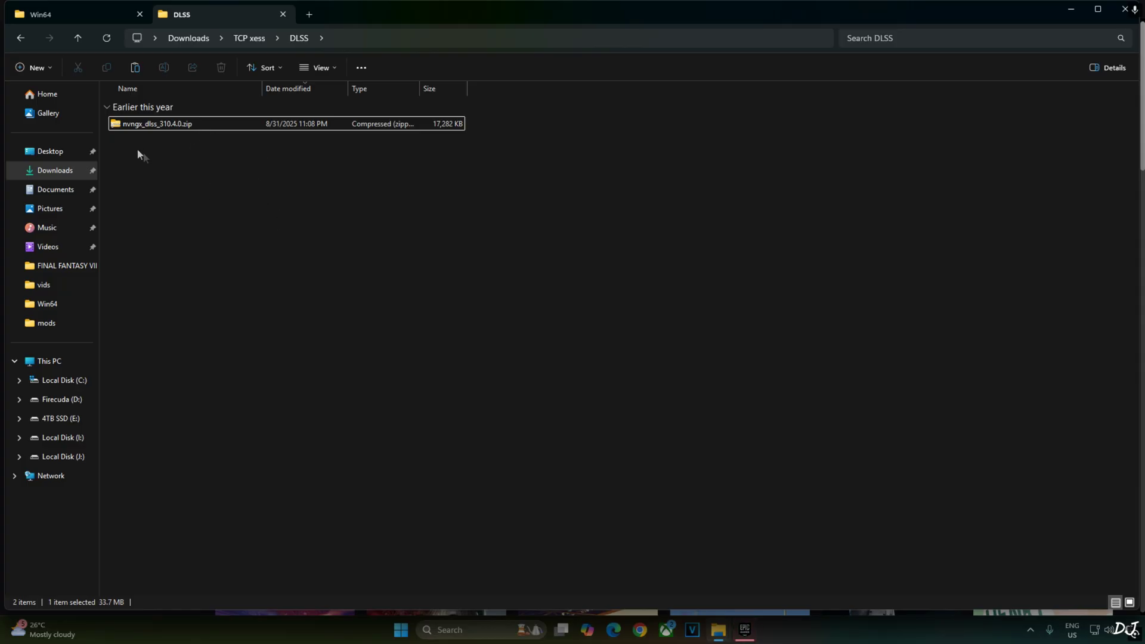
Copy nvngx_dlss.dll from the nvngx_dlss_310.4.0.zip archive.
double_click(146, 126)
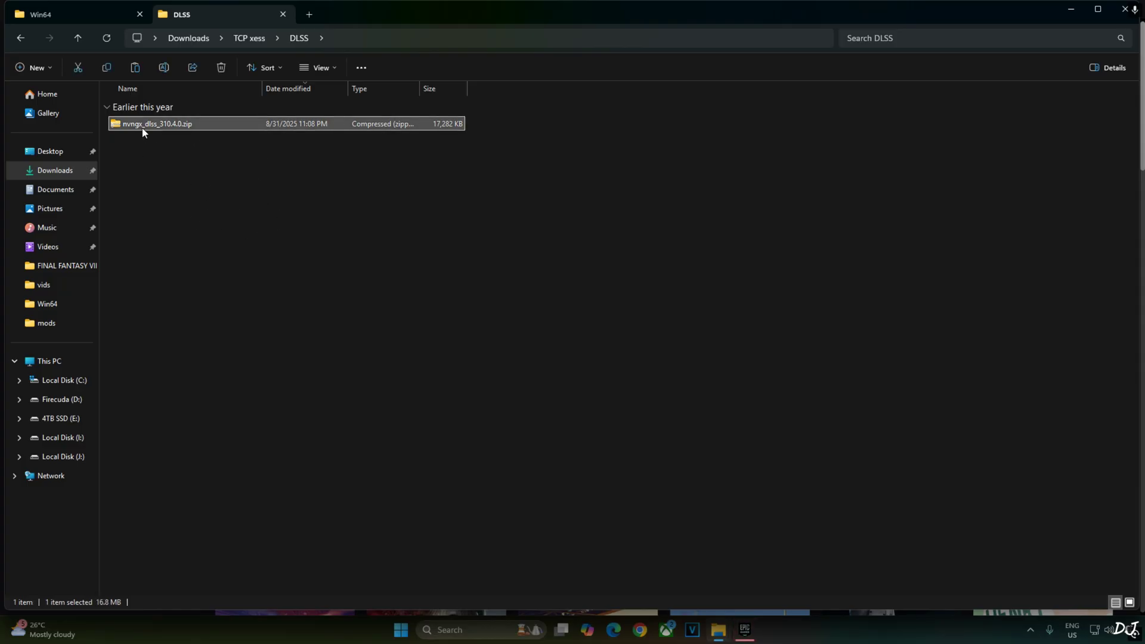
right_click(143, 112)
right_click(138, 107)
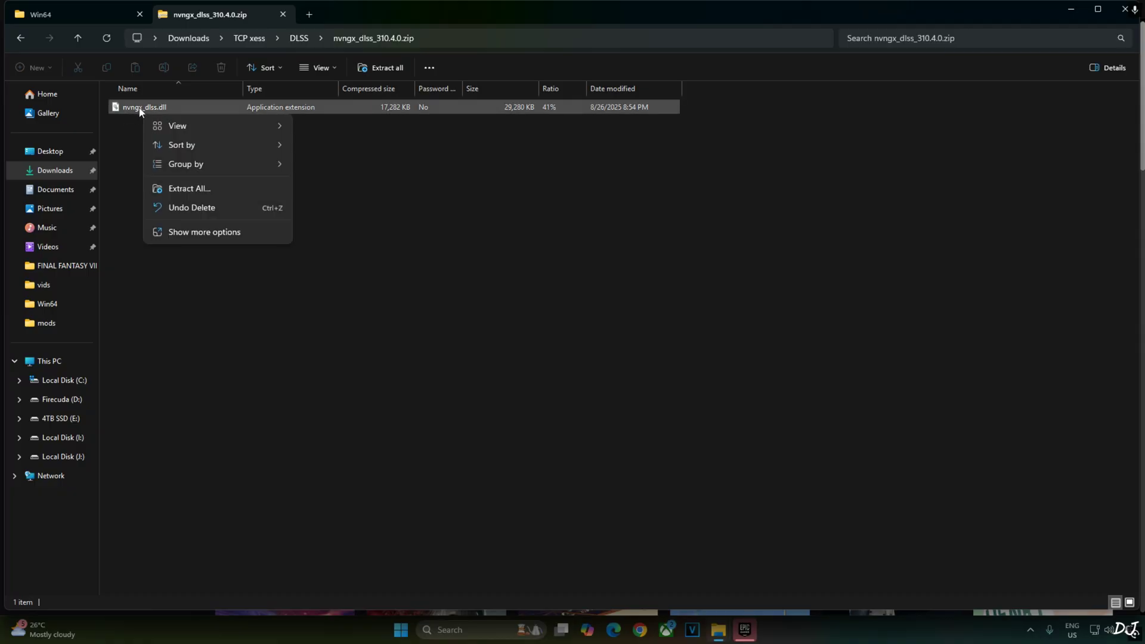
left_click(172, 152)
Open The Callisto Protocol's management settings in the Epic Games library.
left_click(744, 630)
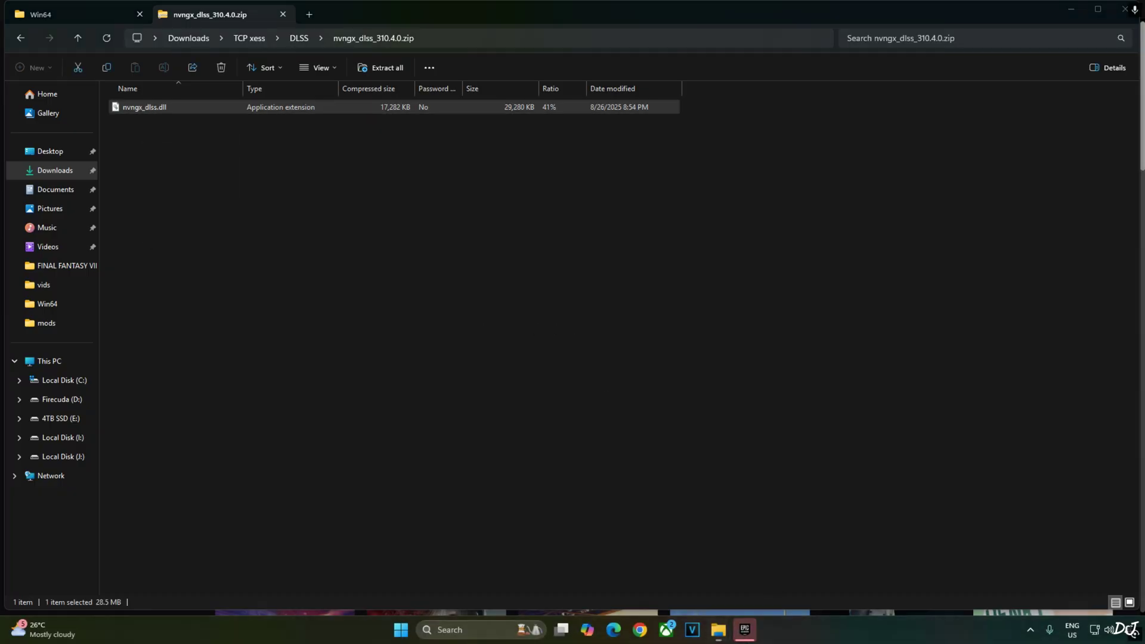
left_click(63, 160)
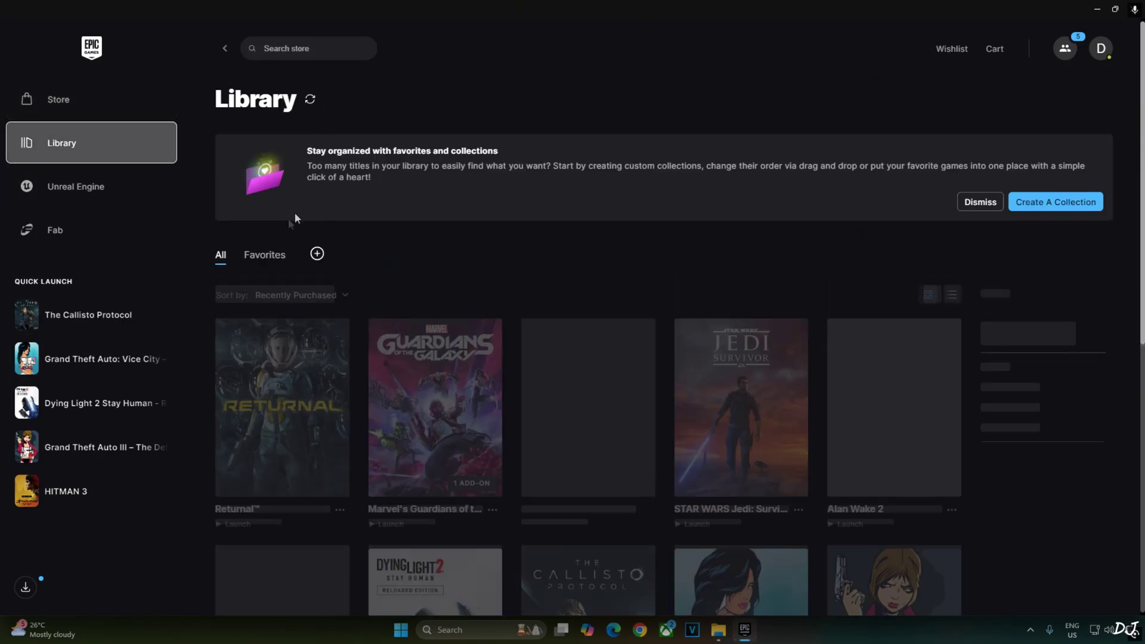
scroll(531, 455, "down", 3)
left_click(646, 562)
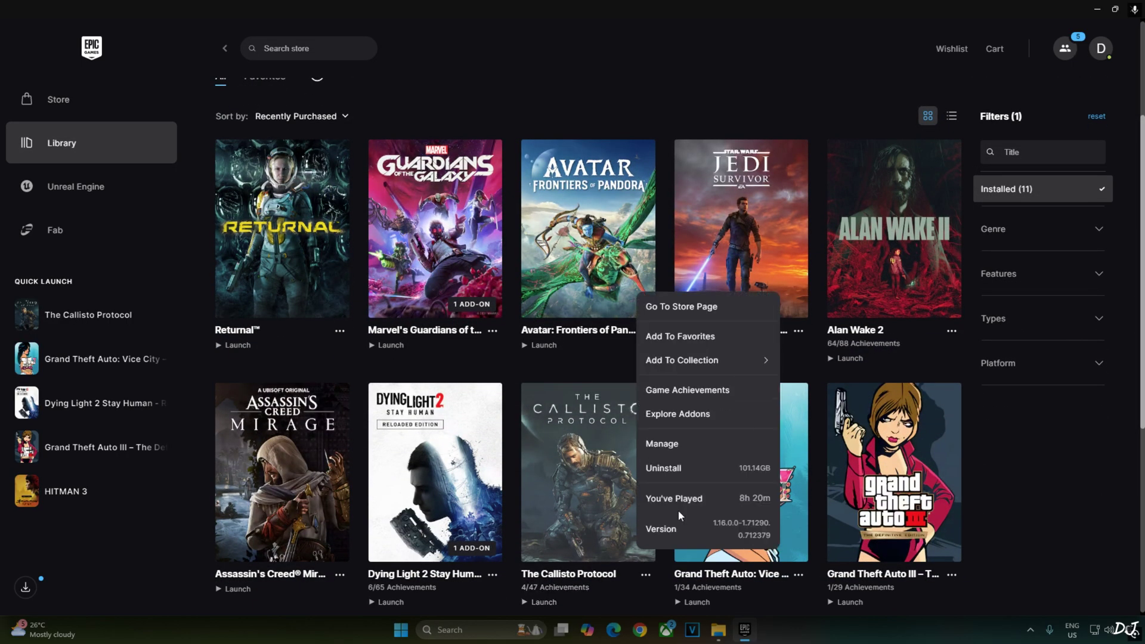
left_click(668, 443)
Paste nvngx_dlss.dll into the game's TheCallistoProtocol\Binaries\Win64 folder.
left_click(673, 381)
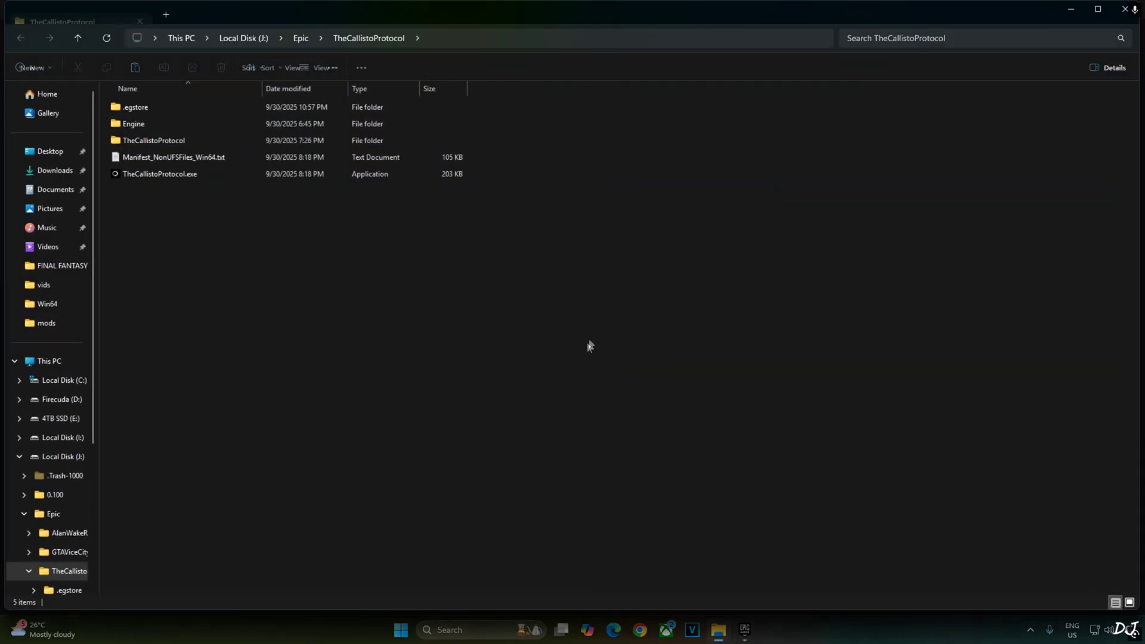
double_click(197, 141)
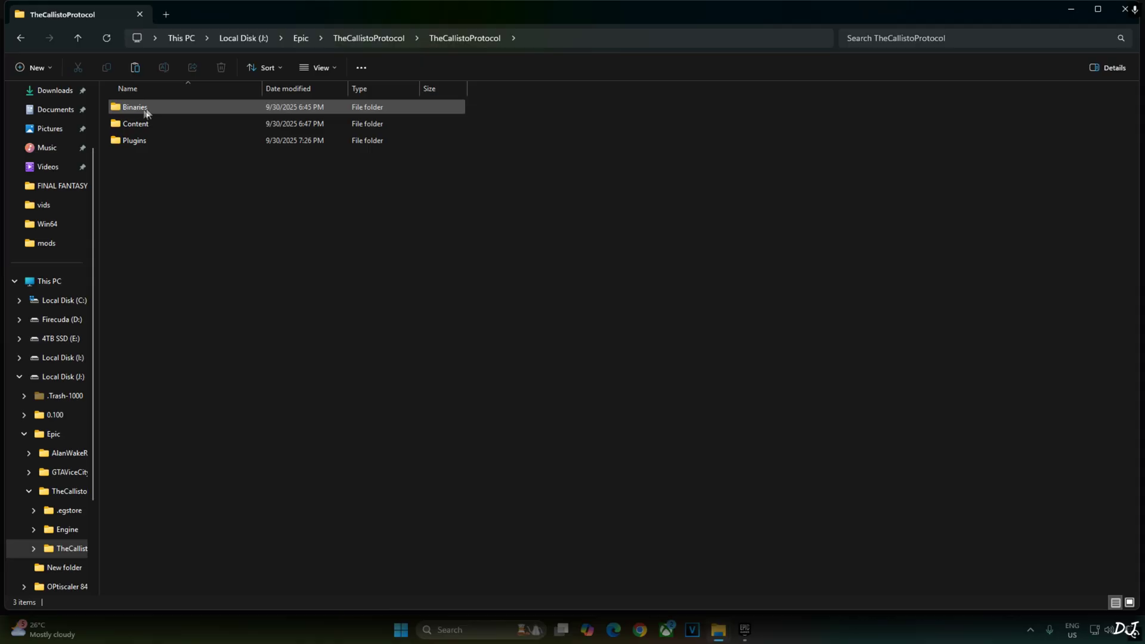
double_click(148, 106)
double_click(179, 107)
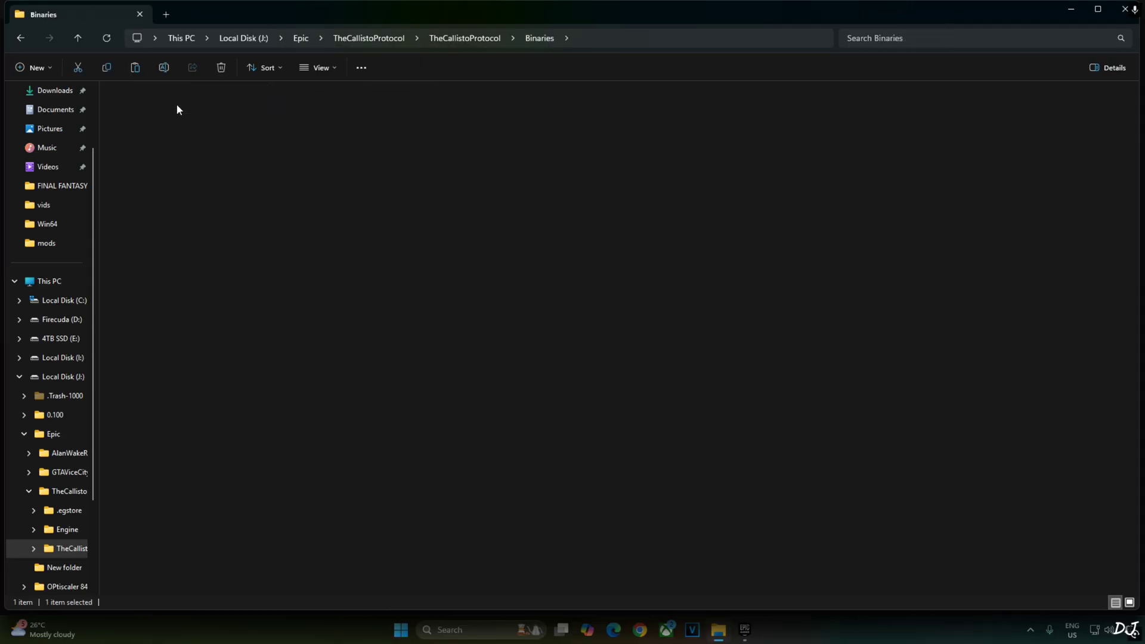
right_click(156, 276)
left_click(174, 294)
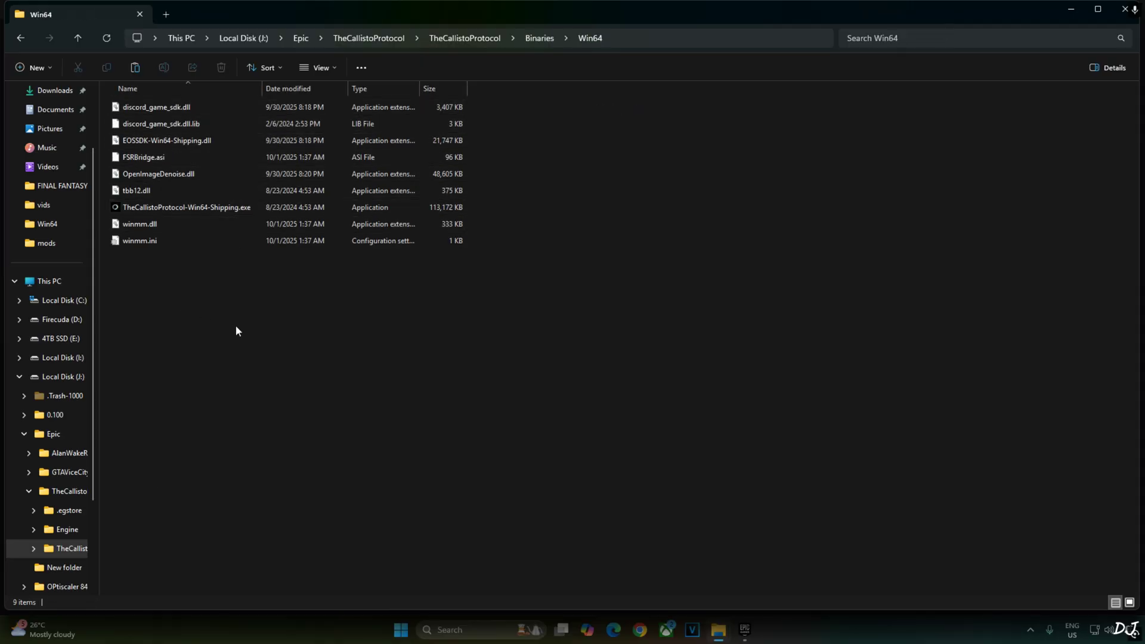
Close the launcher's game settings and launch The Callisto Protocol from the Epic library.
left_click(744, 630)
left_click(749, 158)
scroll(572, 417, "down", 2)
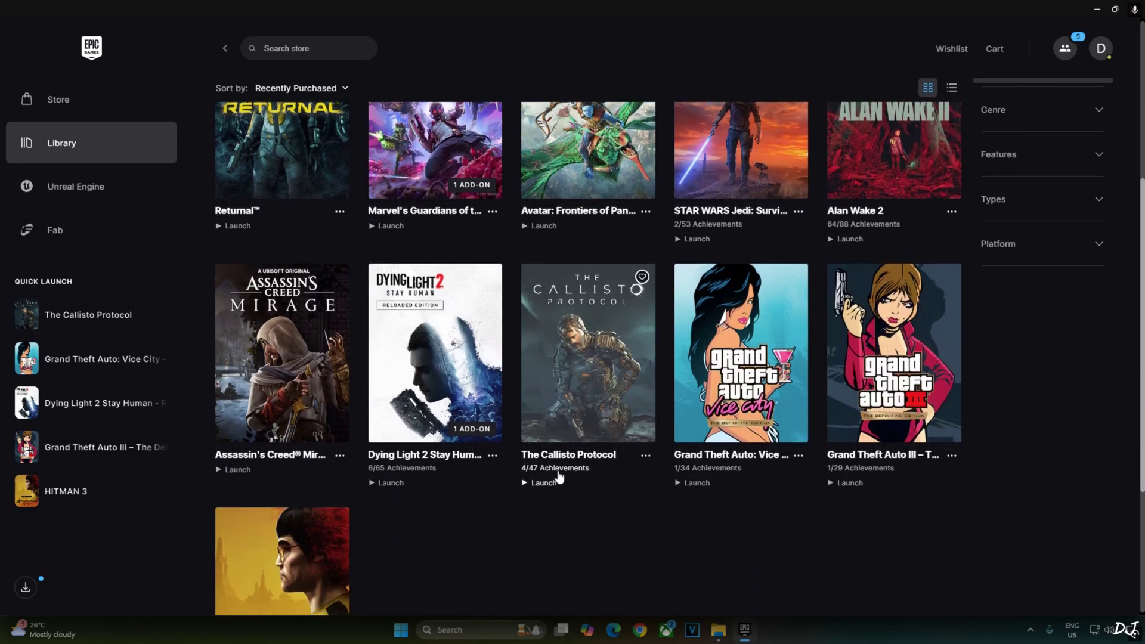
left_click(525, 479)
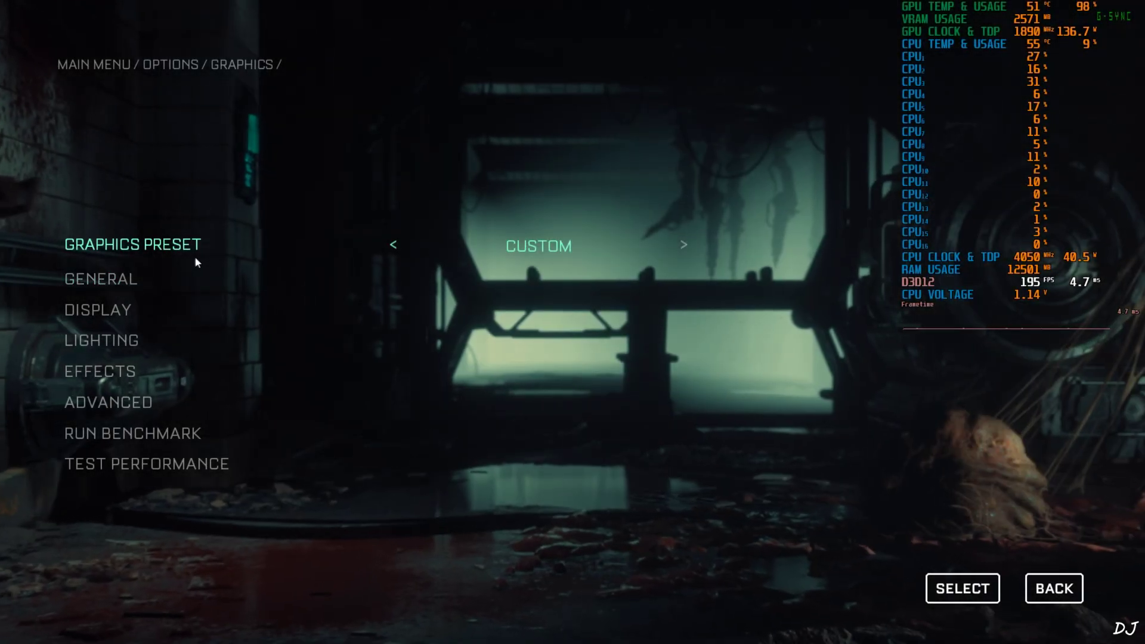
left_click(119, 279)
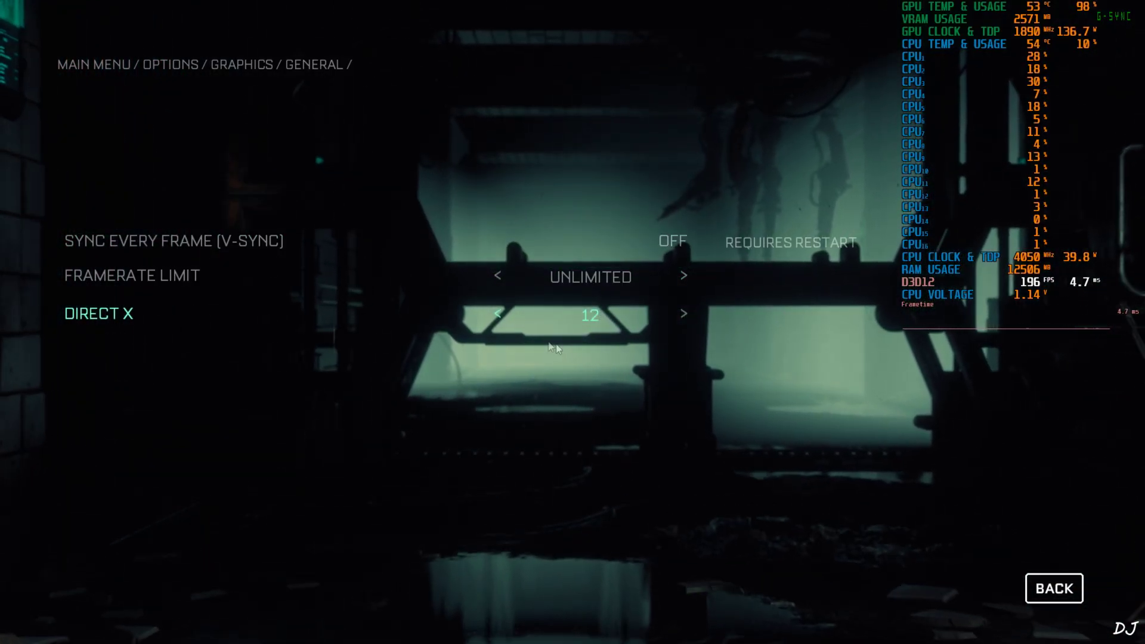
key("Escape")
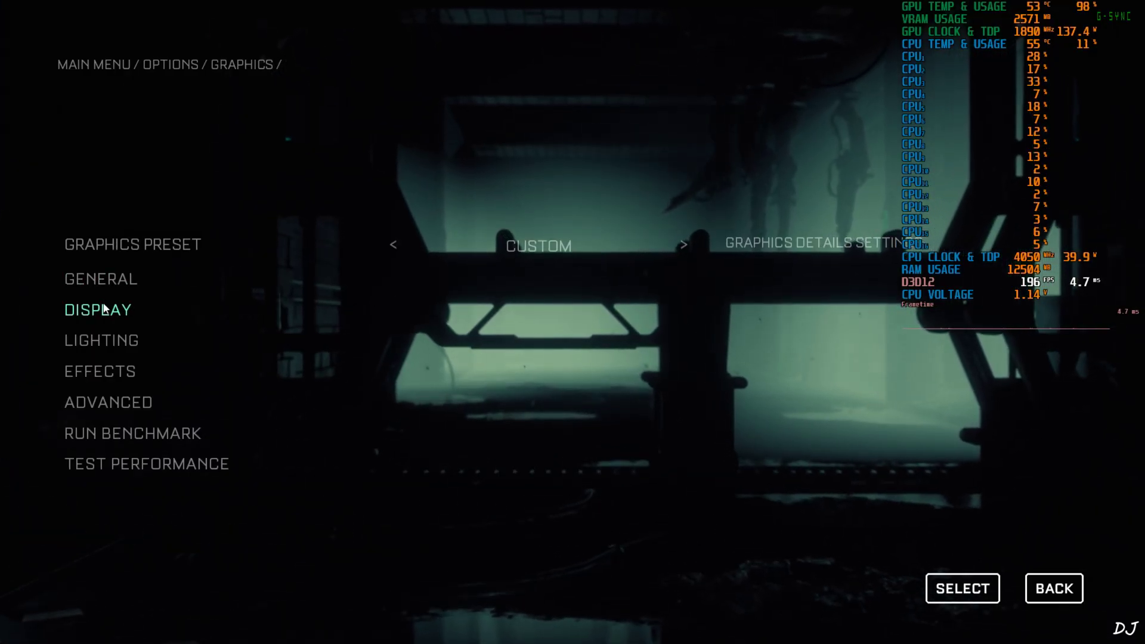
left_click(125, 309)
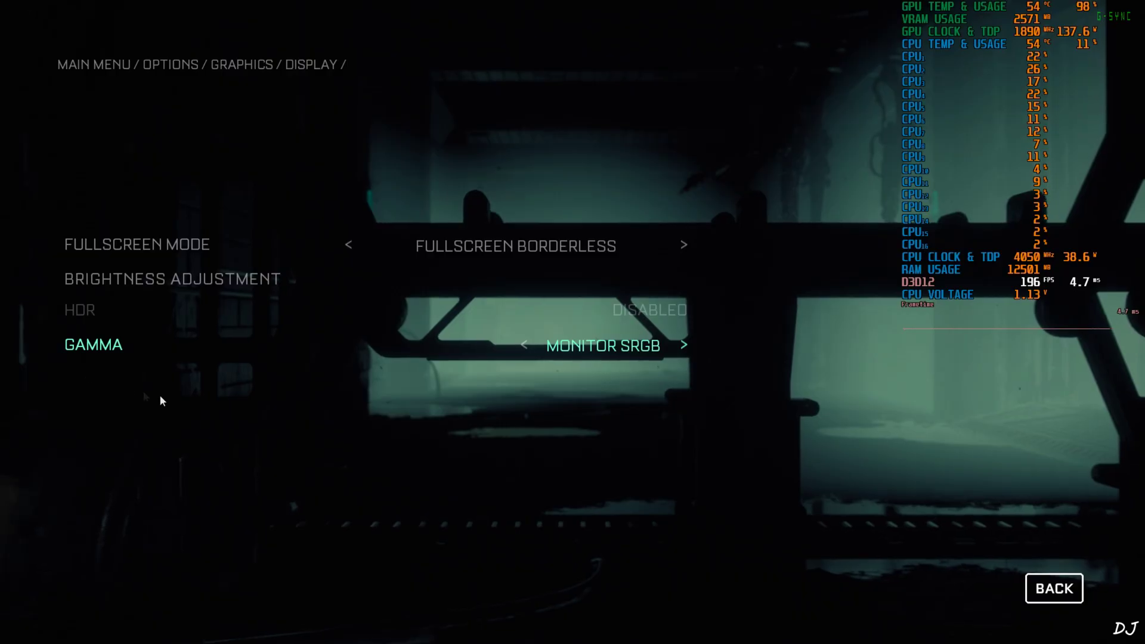
key("Escape")
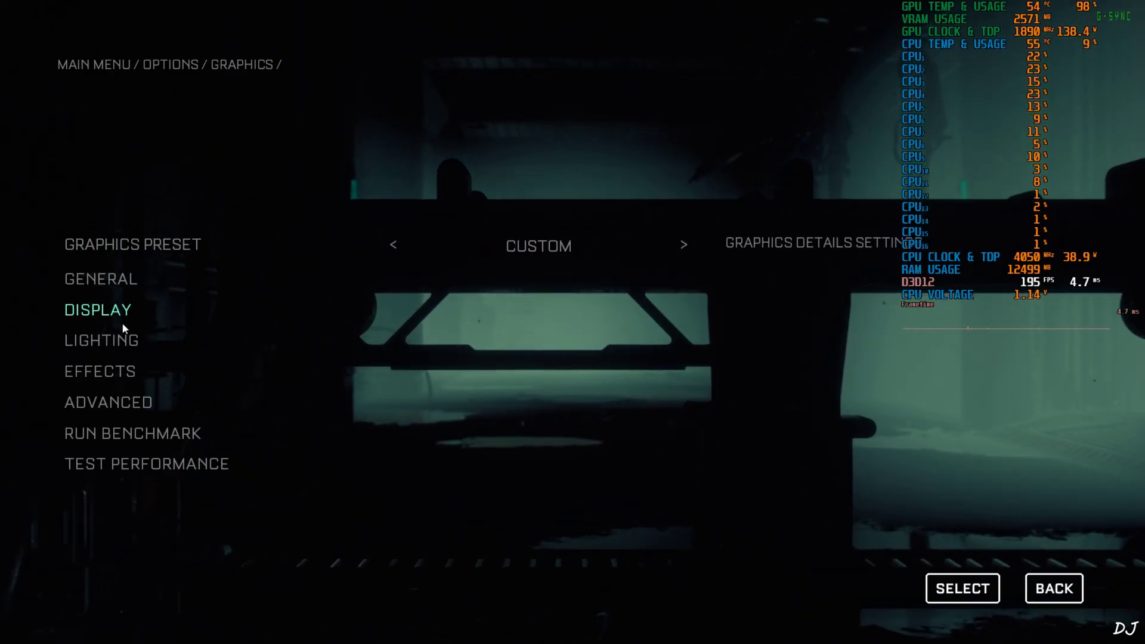
left_click(101, 340)
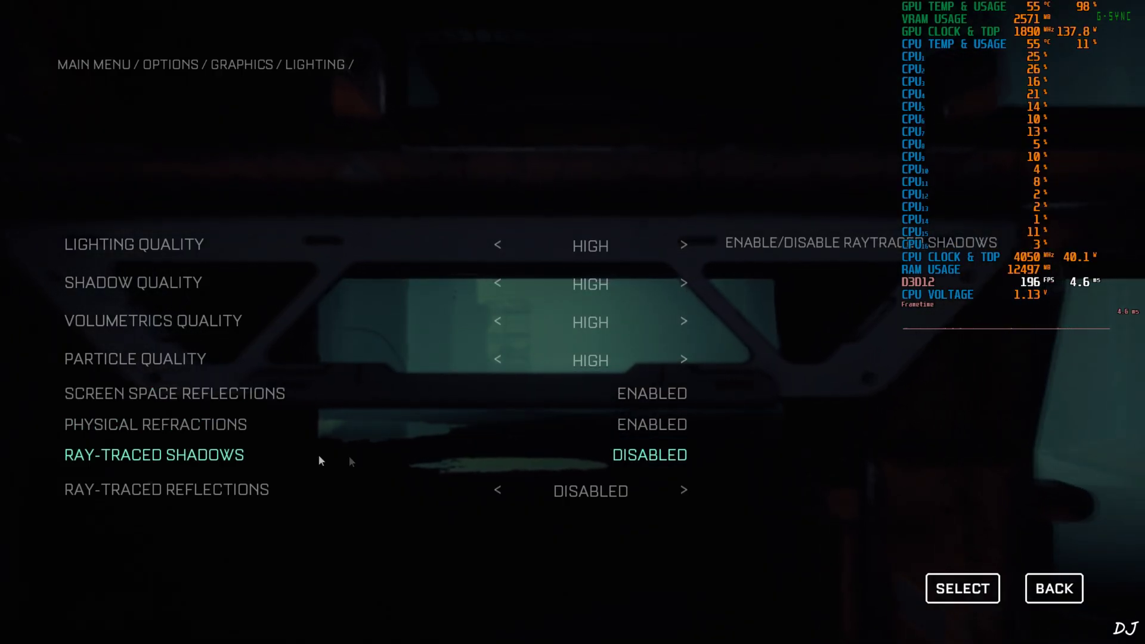
key("Escape")
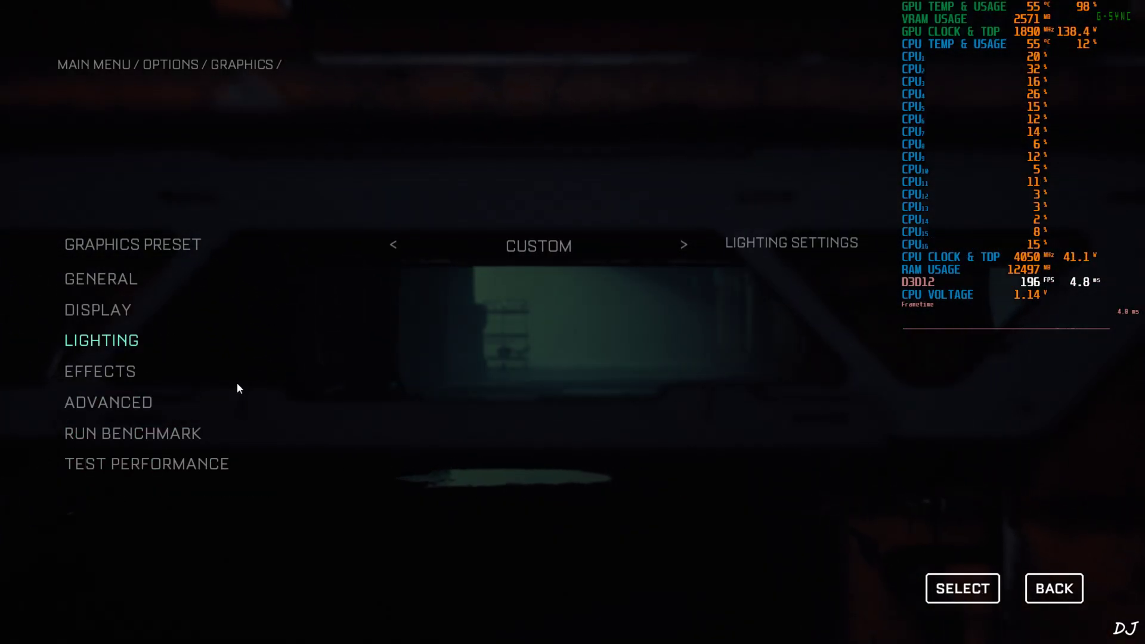
left_click(111, 372)
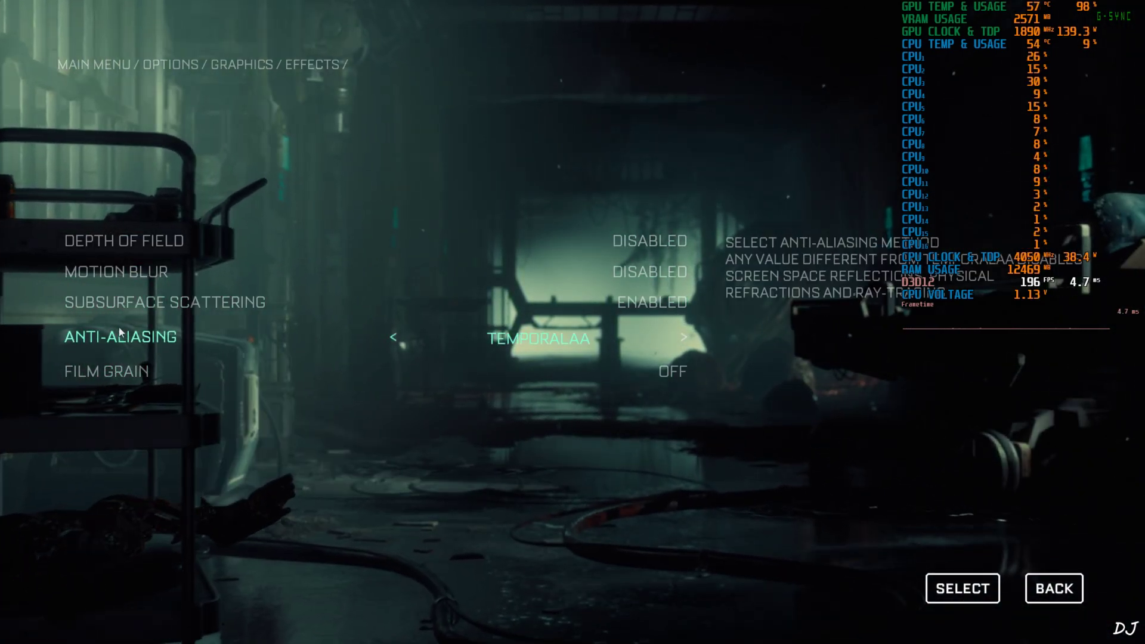
key("Escape")
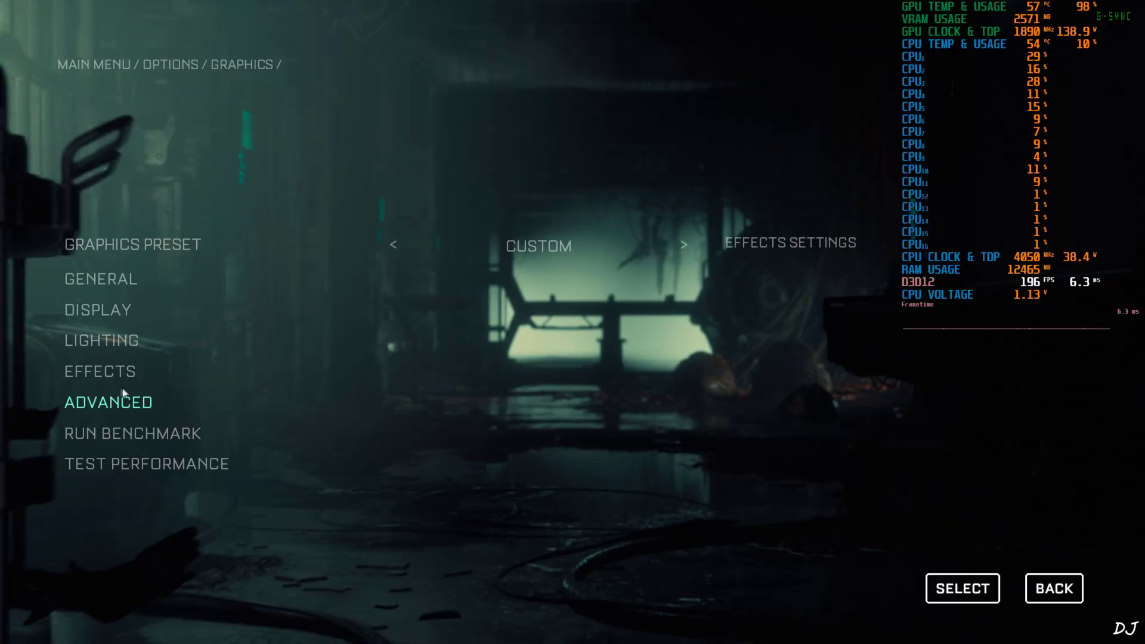
left_click(106, 400)
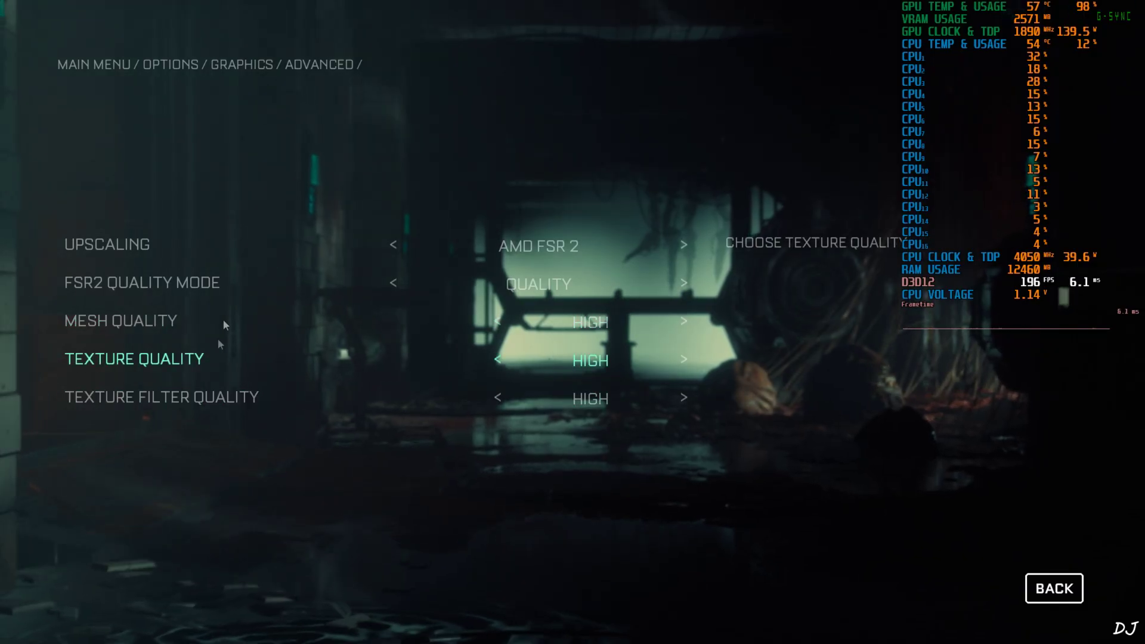
key("Escape")
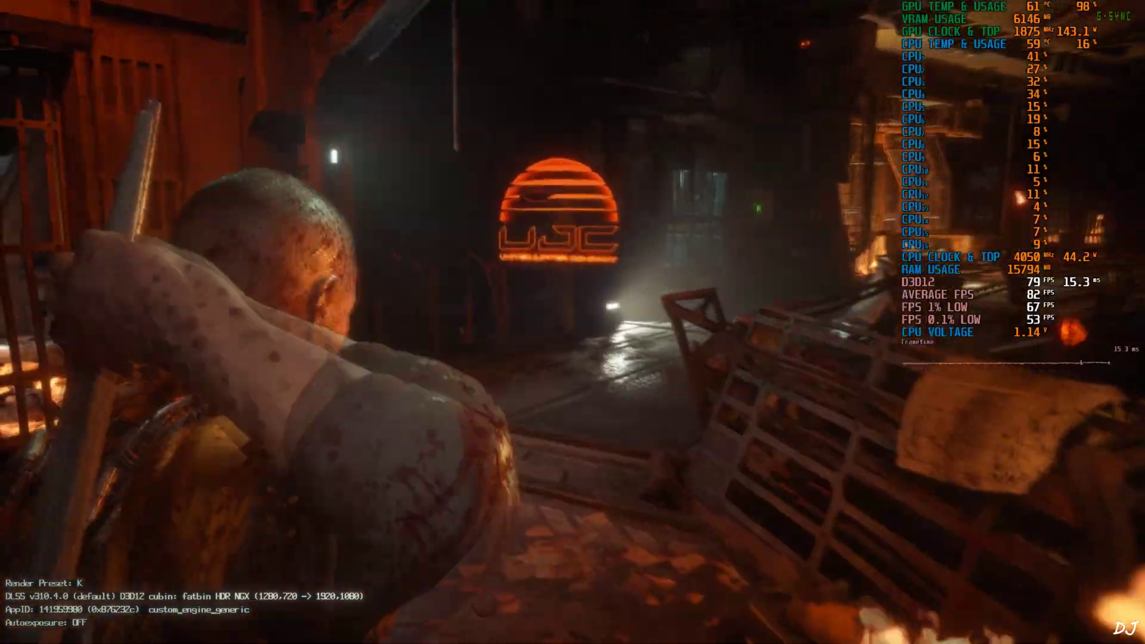
Open and close the inventory during the Test Performance gameplay run.
key("Tab")
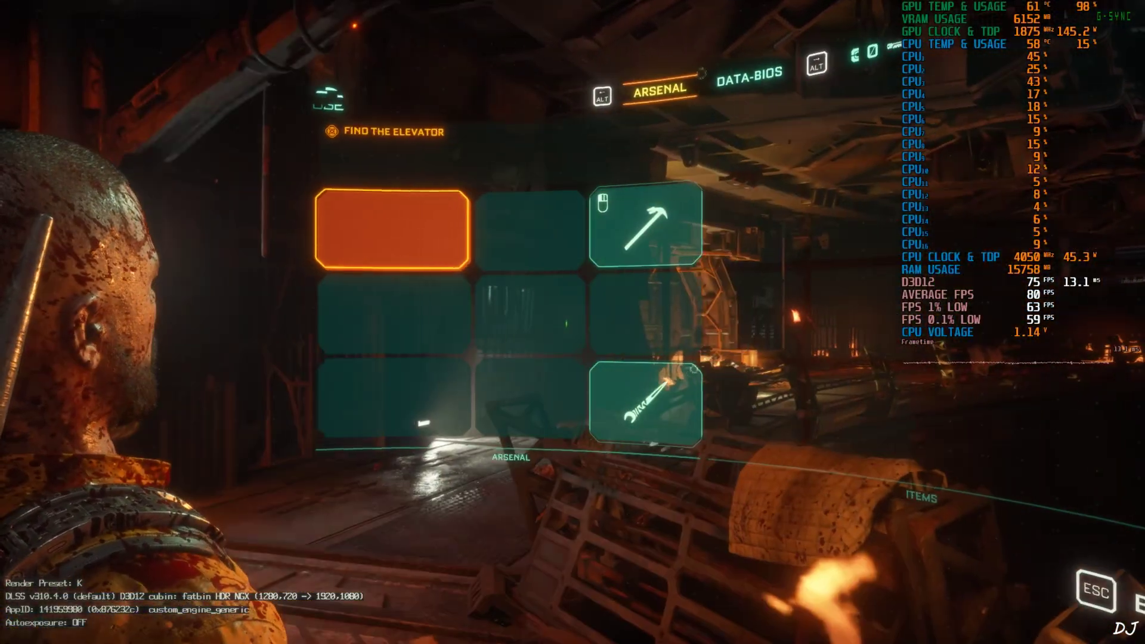
key("Escape")
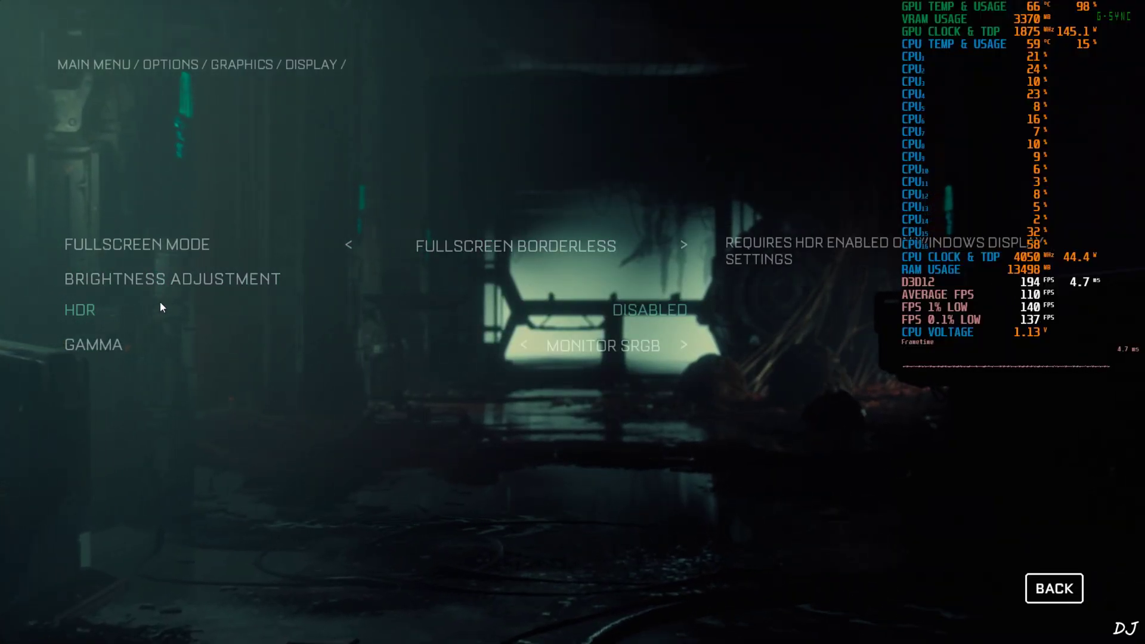
Go to the General graphics settings and lower Framerate Limit from Unlimited to 30.
key("Escape")
left_click(101, 279)
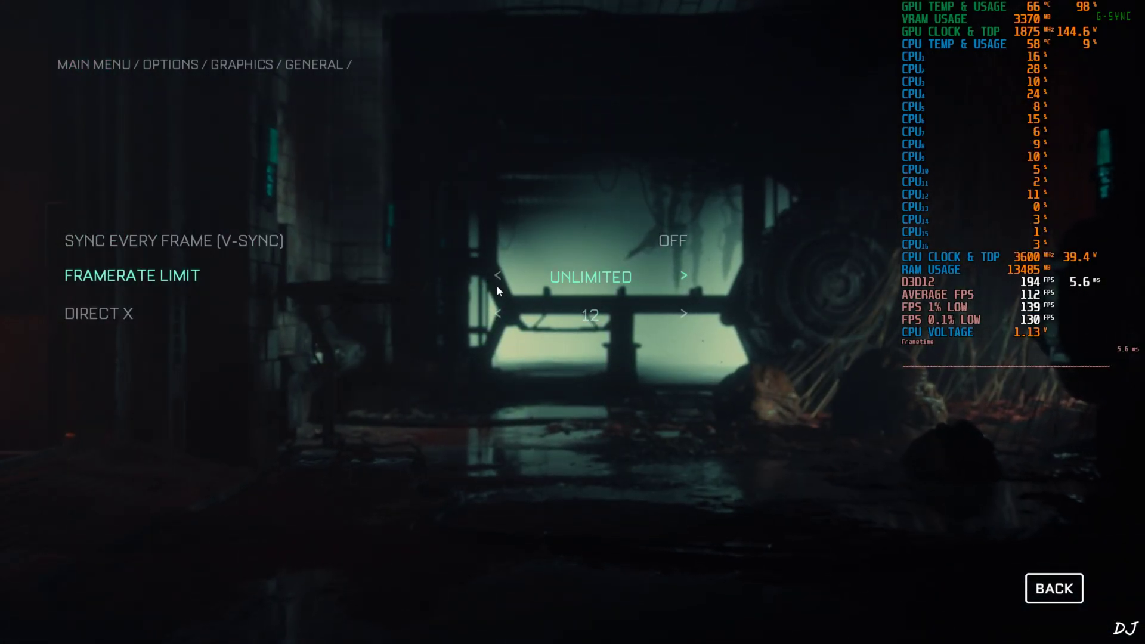
left_click(683, 275)
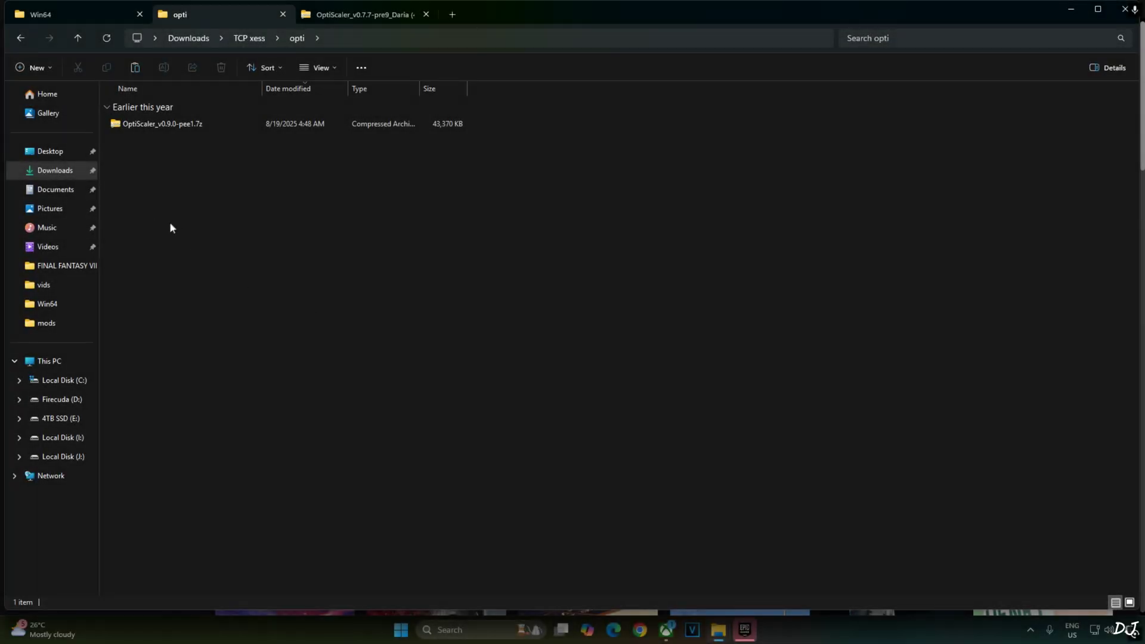
In the OptiScaler v0.9.0 archive, select the libxess, libxell, fakenvapi and amd_fidelityfx_dx12 files.
double_click(142, 123)
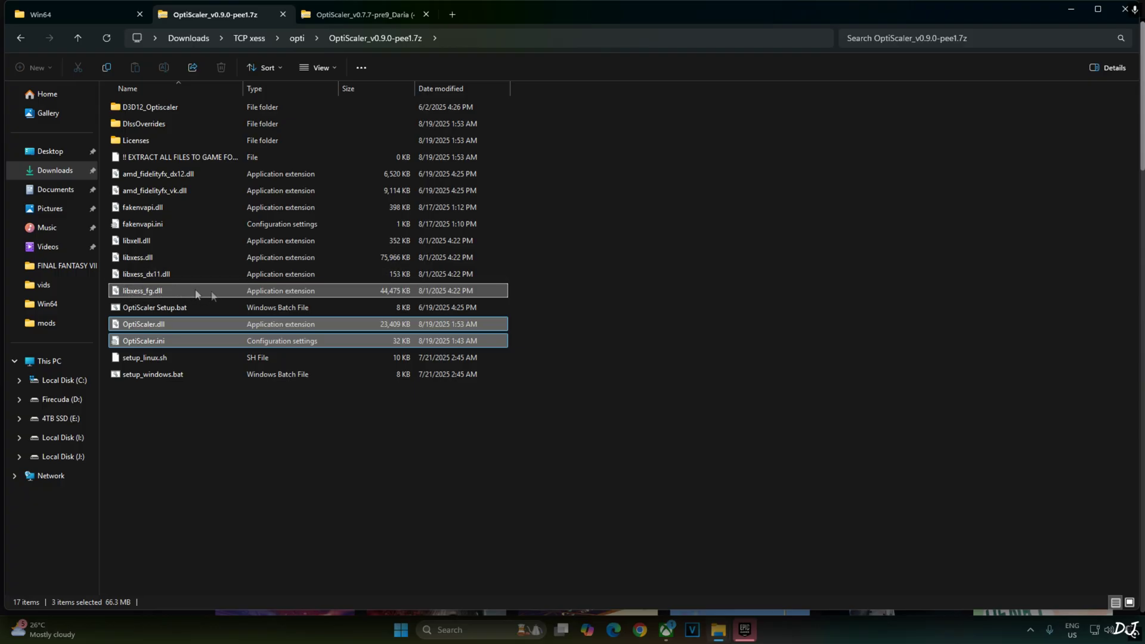
left_click(179, 275, "ctrl")
left_click(163, 258, "ctrl")
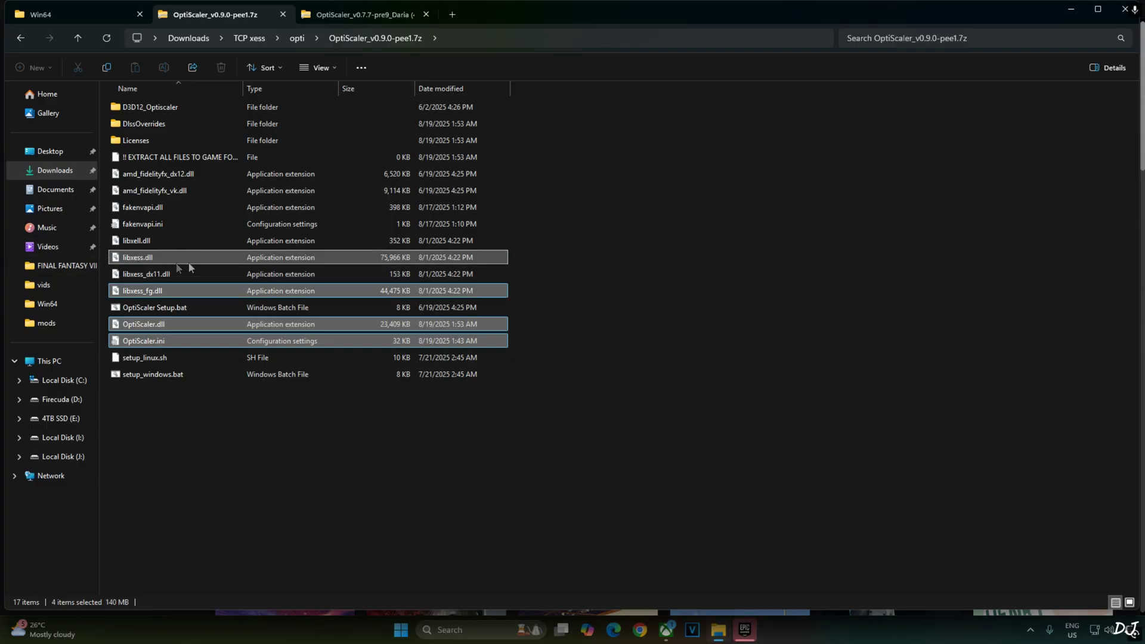
left_click(149, 241, "ctrl")
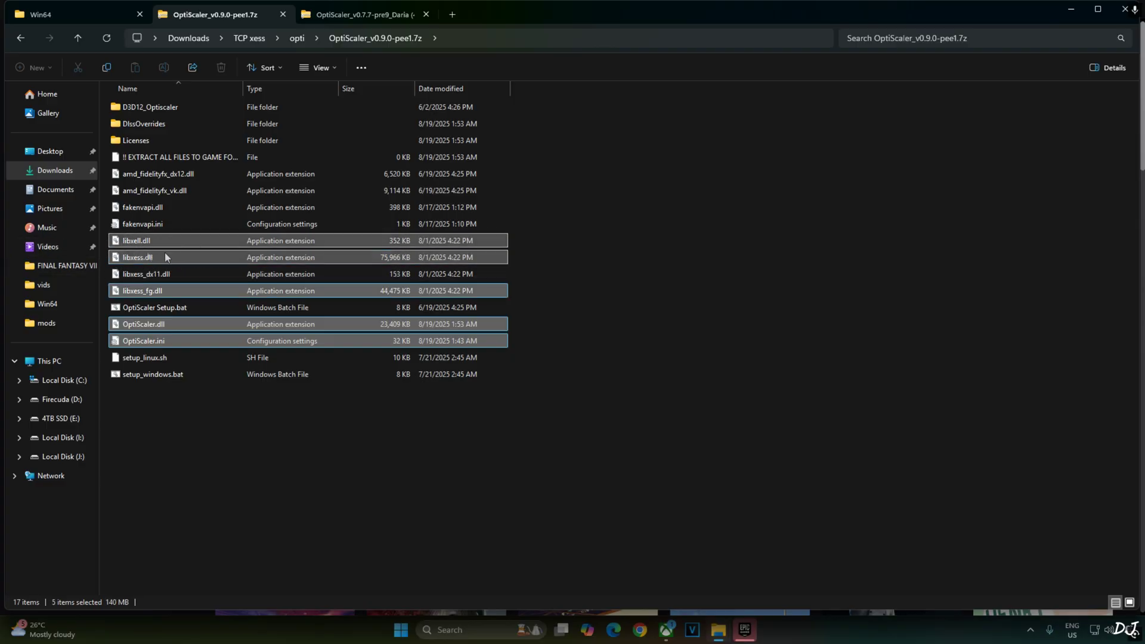
left_click(174, 225, "ctrl")
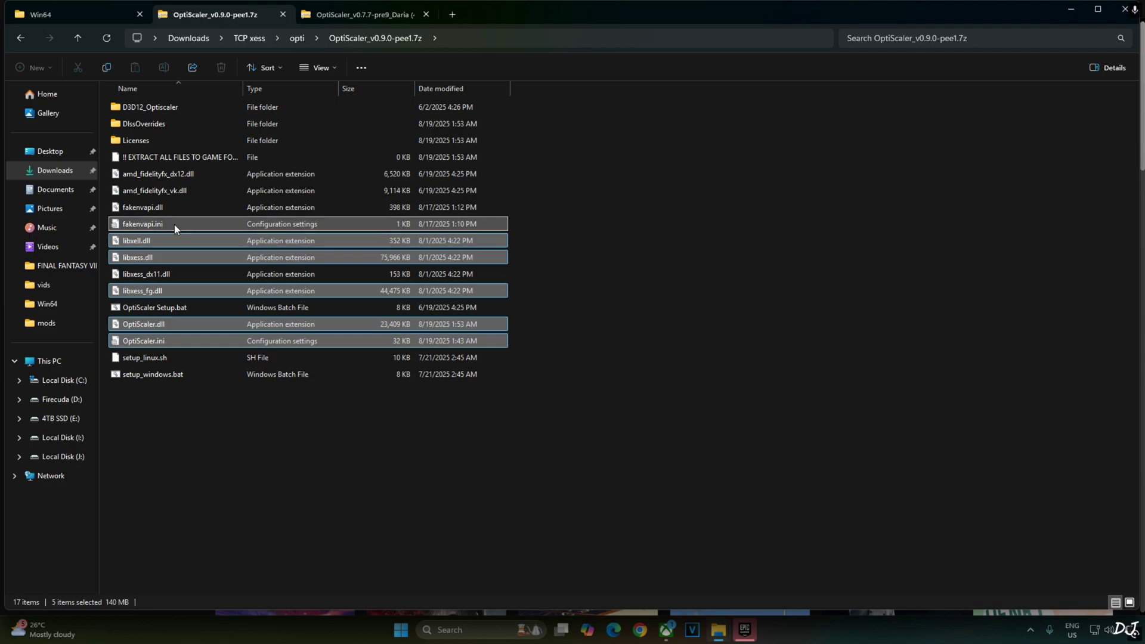
left_click(179, 208, "ctrl")
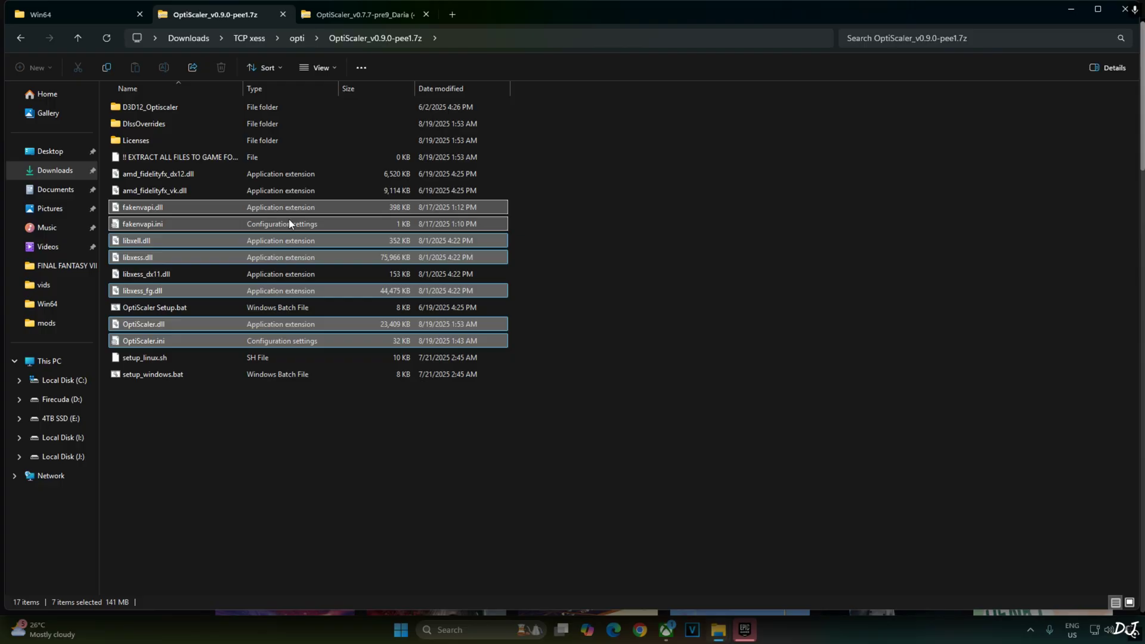
left_click(166, 175, "ctrl")
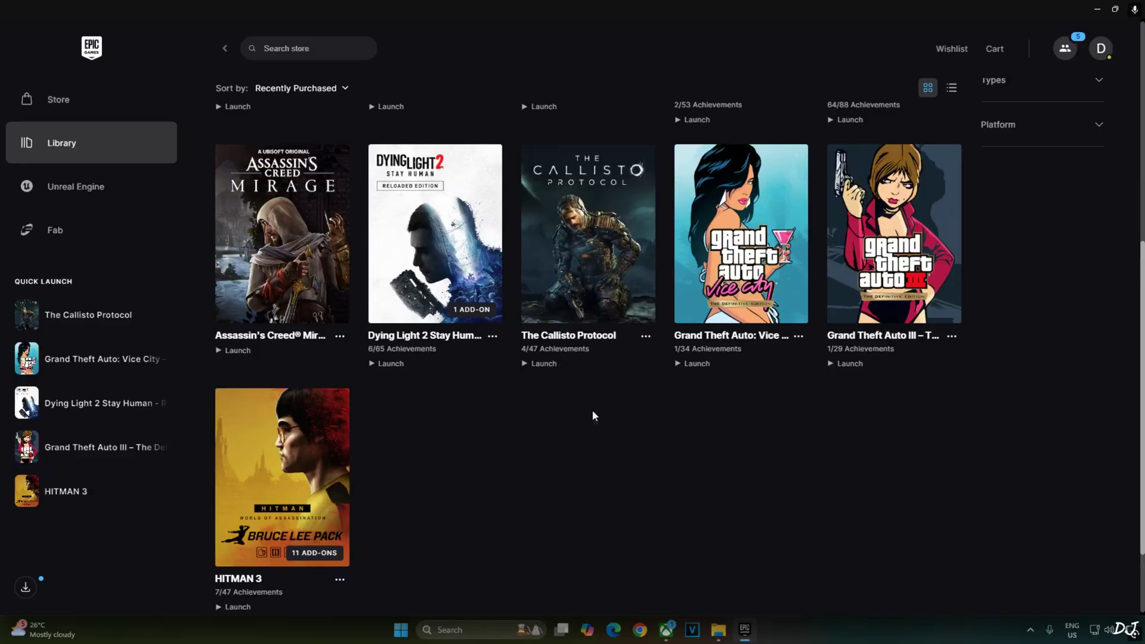
Open The Callisto Protocol's install location via its Manage settings in the Epic library.
left_click(645, 335)
left_click(650, 501)
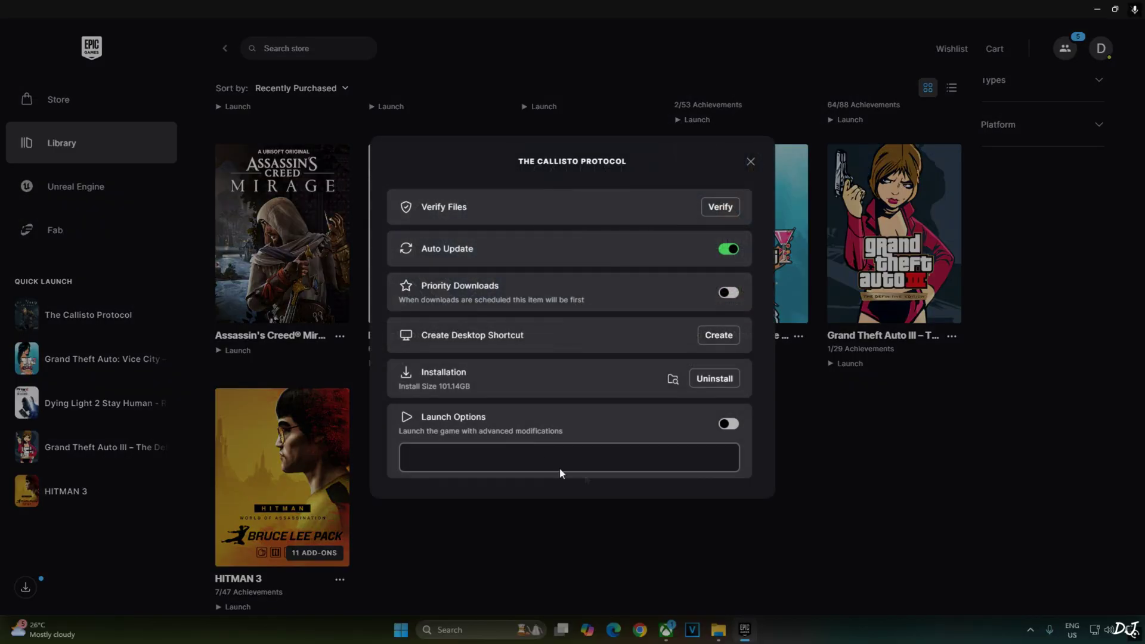
left_click(672, 379)
Paste the copied OptiScaler files into TheCallistoProtocol\Binaries\Win64.
double_click(176, 143)
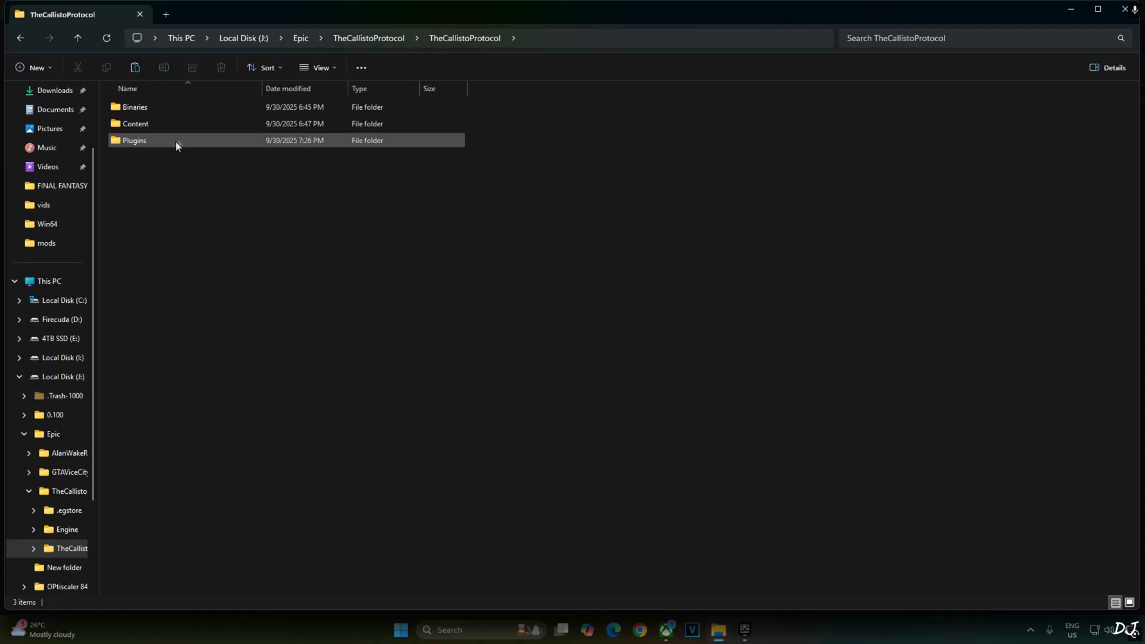
double_click(169, 108)
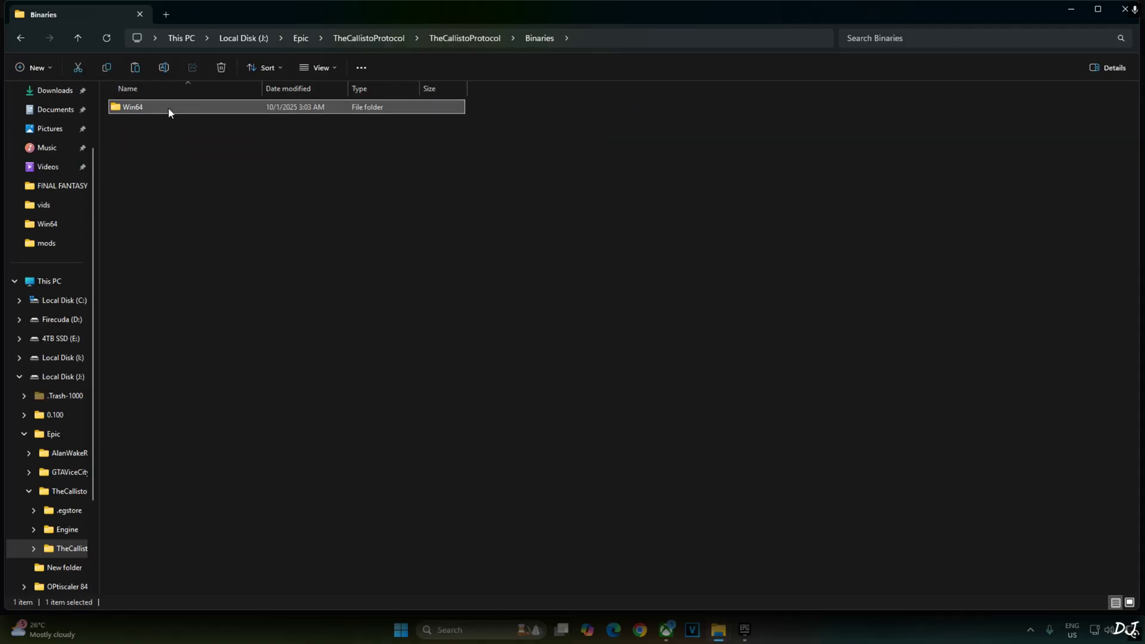
double_click(168, 108)
right_click(165, 302)
left_click(182, 315)
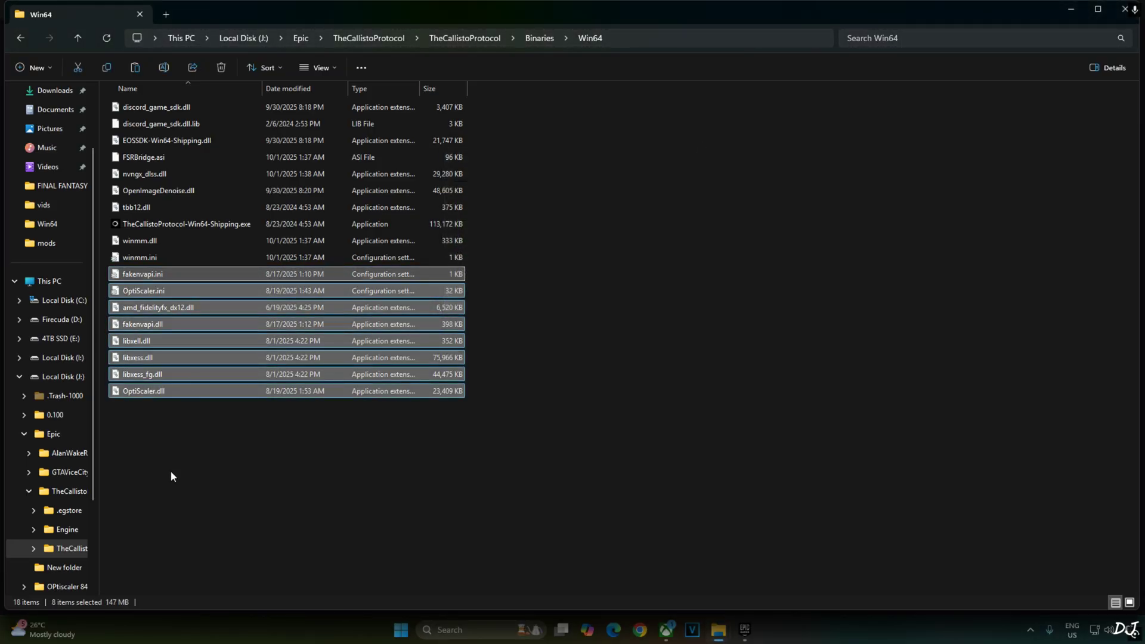
Rename OptiScaler.dll to dxgi.dll.
left_click(147, 392)
right_click(148, 391)
left_click(200, 379)
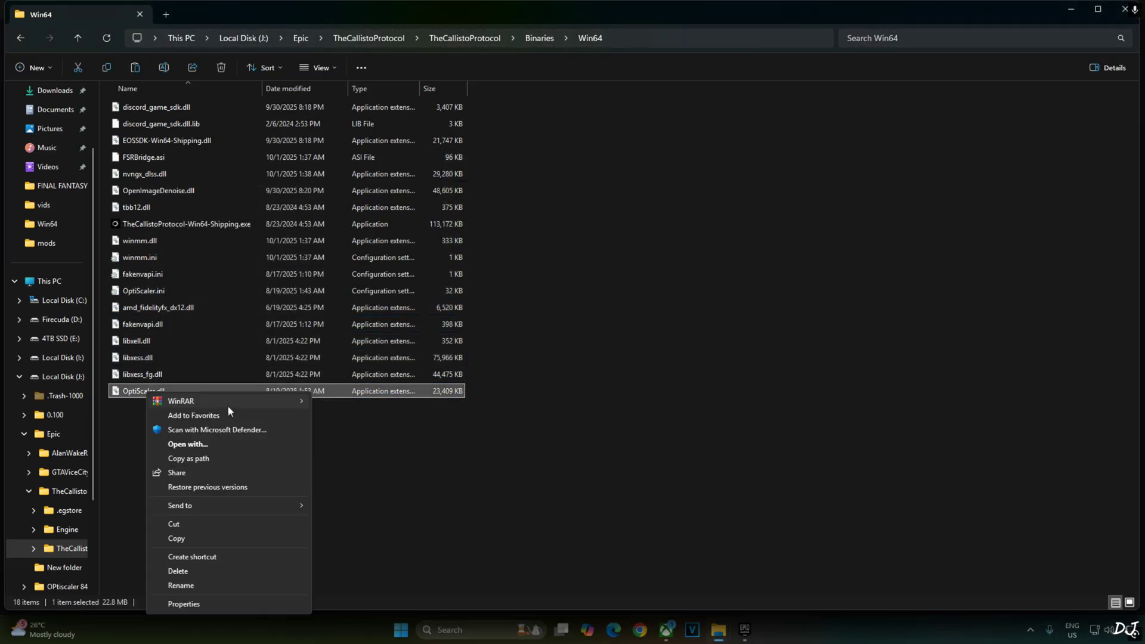
left_click(198, 588)
type("dxgi")
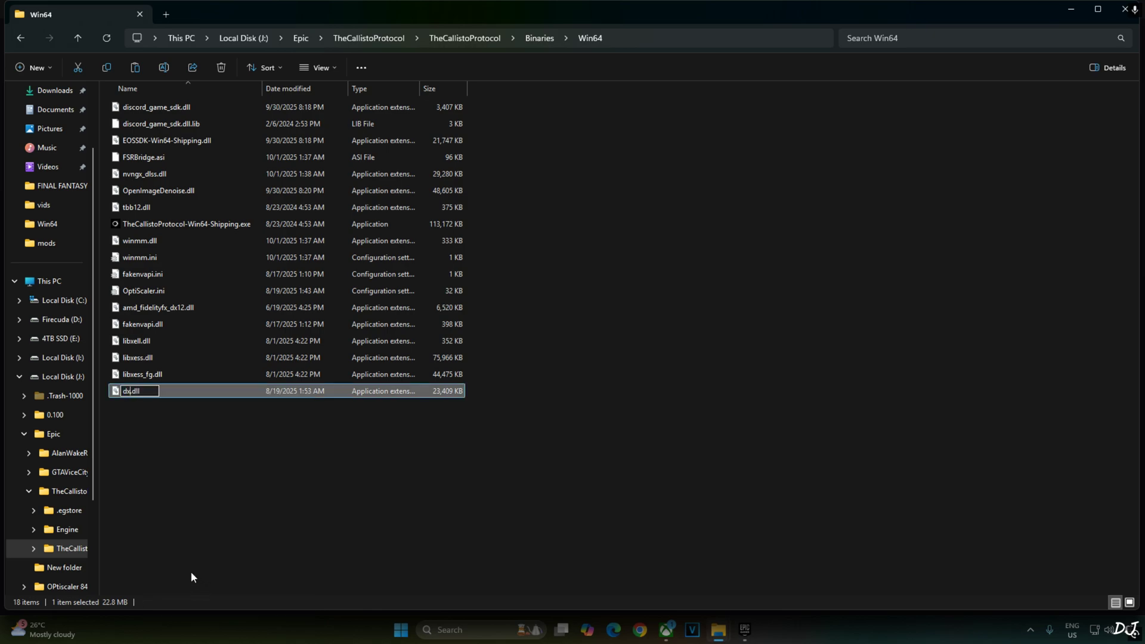
key("Return")
left_click(268, 496)
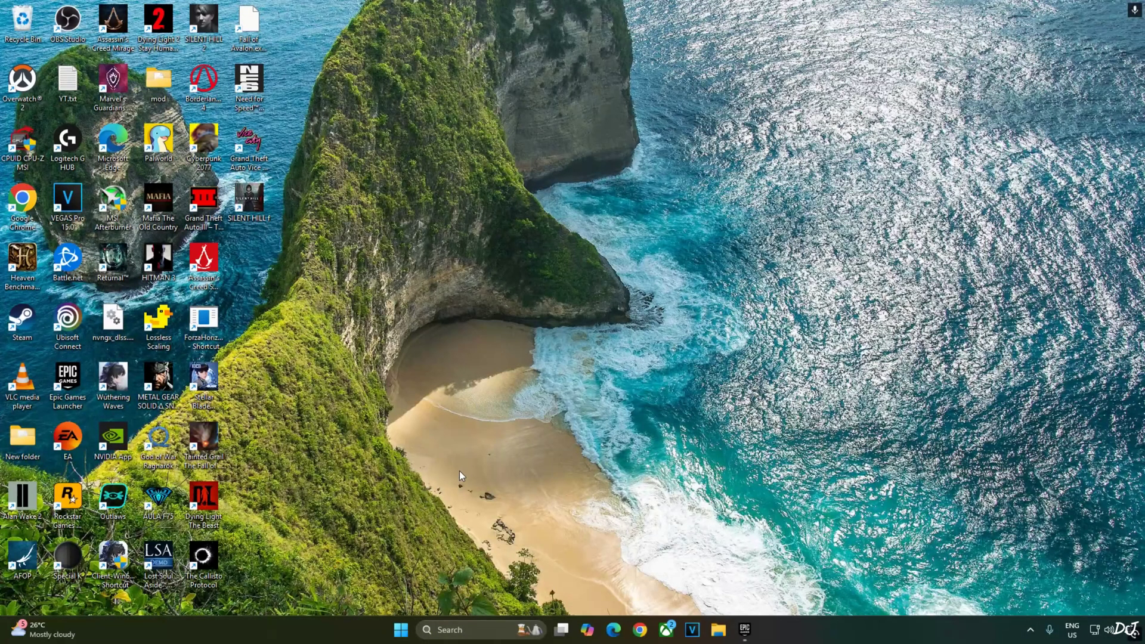
From the desktop's Display settings, go to Graphics and expand Advanced graphics settings.
right_click(498, 473)
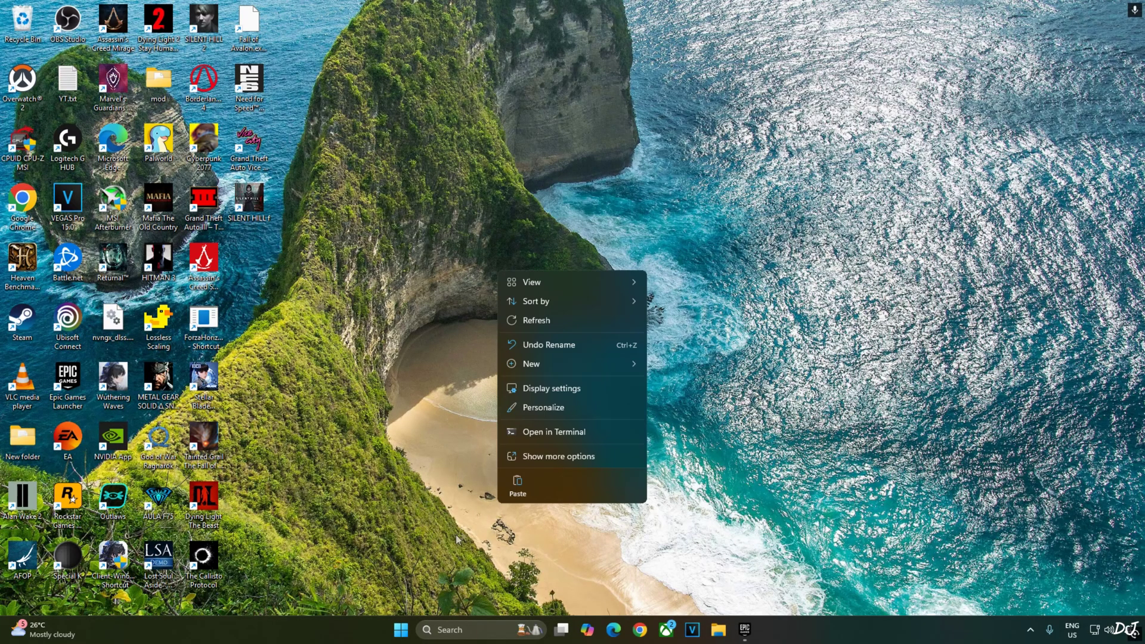
left_click(484, 542)
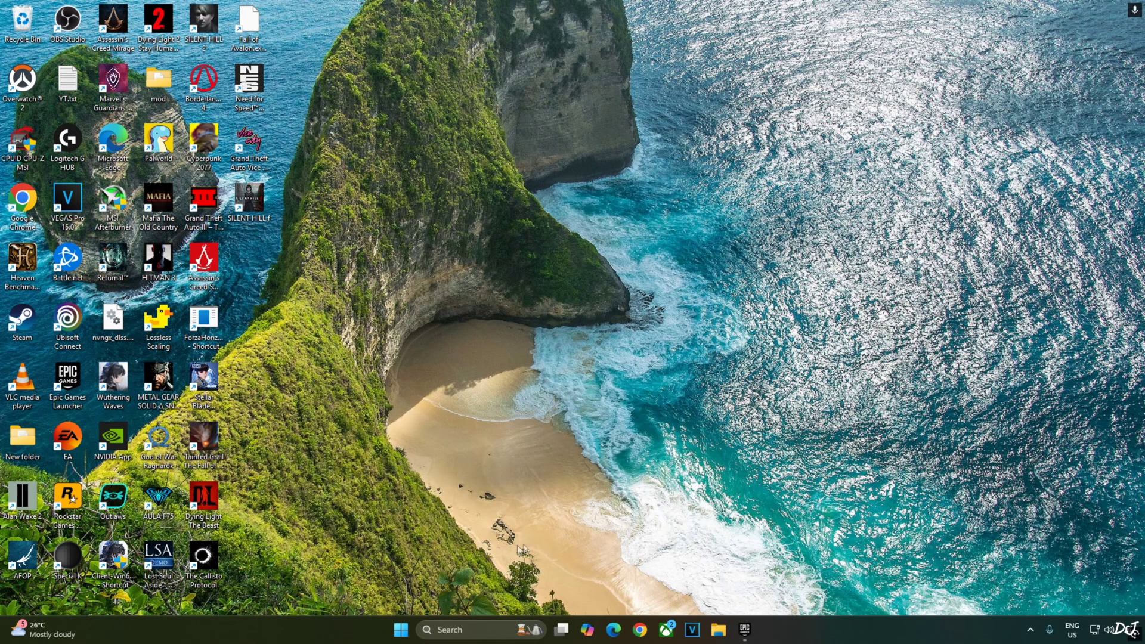
right_click(454, 428)
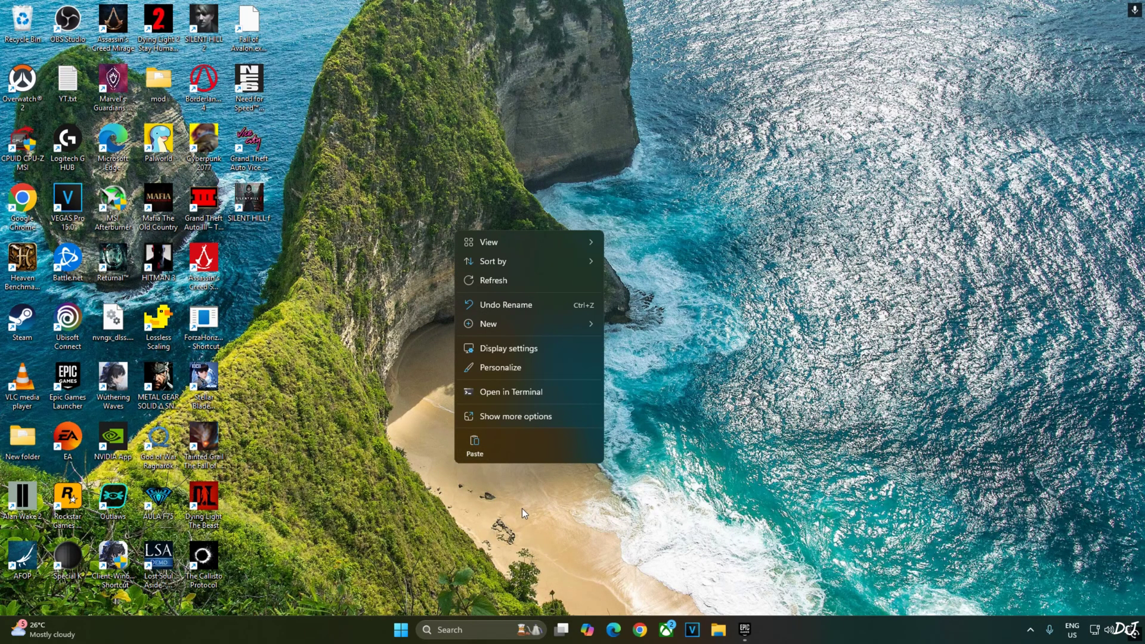
left_click(514, 350)
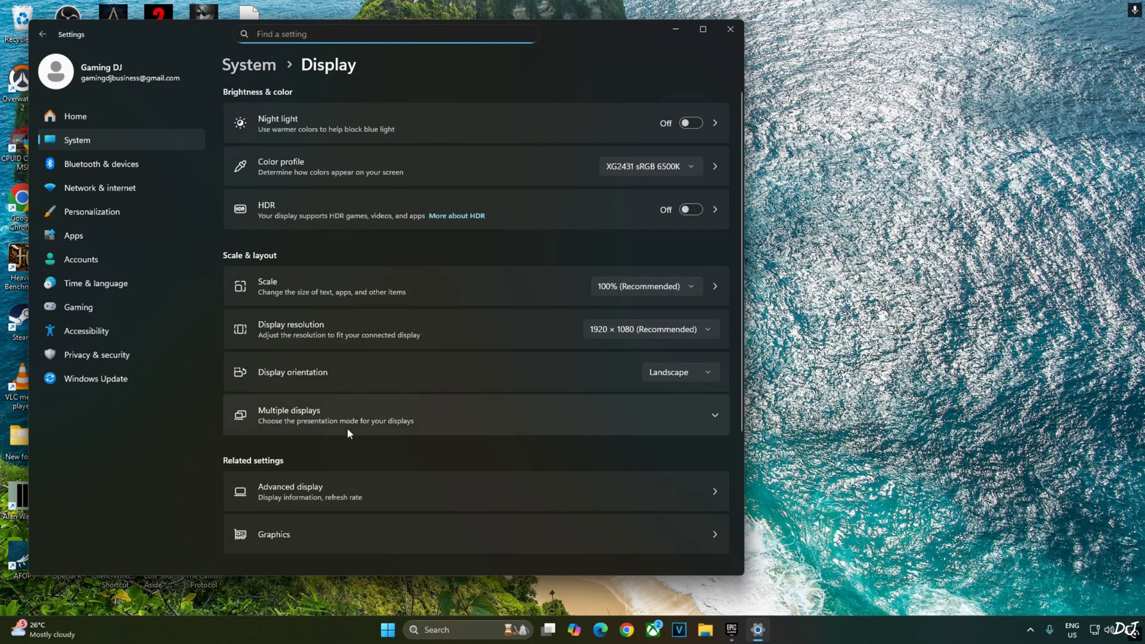
left_click(365, 529)
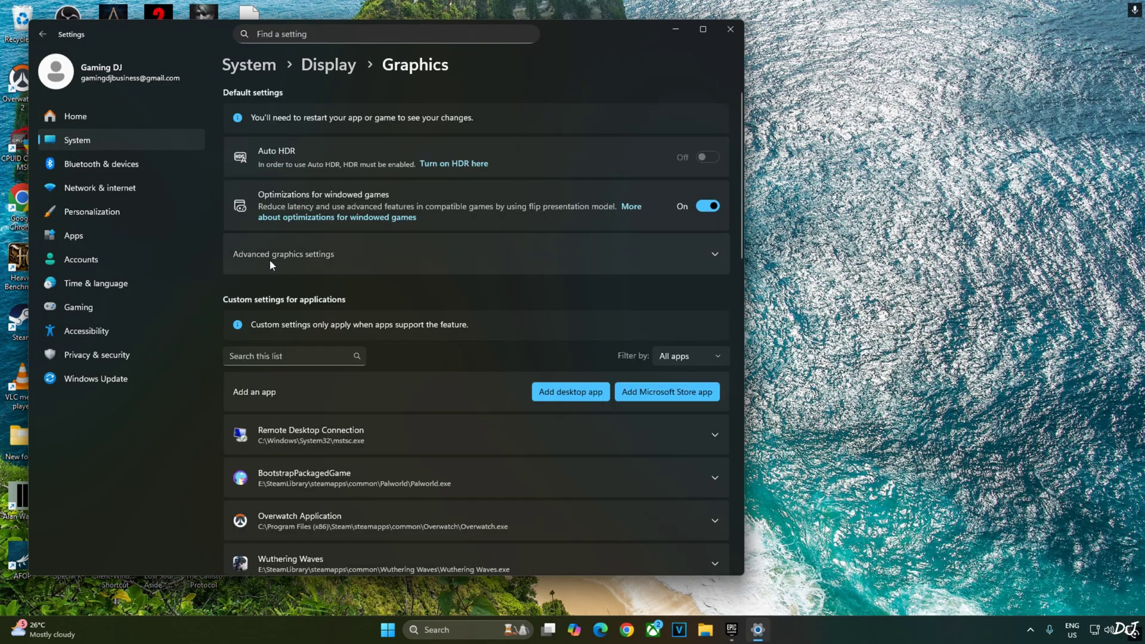
left_click(271, 262)
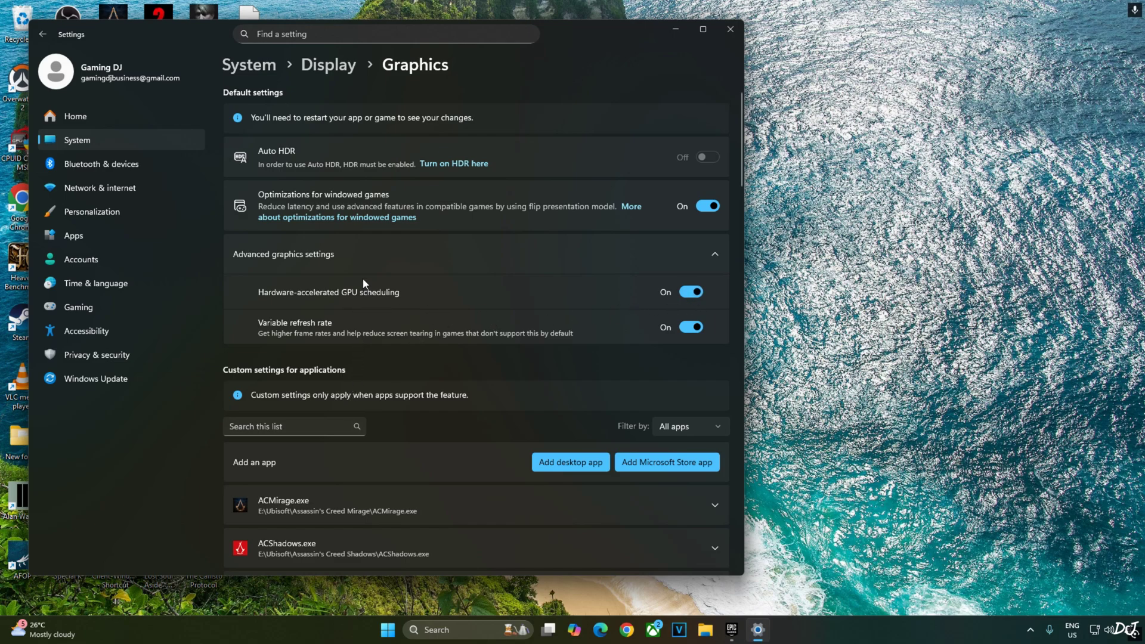
Launch NVIDIA Control Panel via Start search 'nv' and review the Callisto Protocol 3D settings.
key("super")
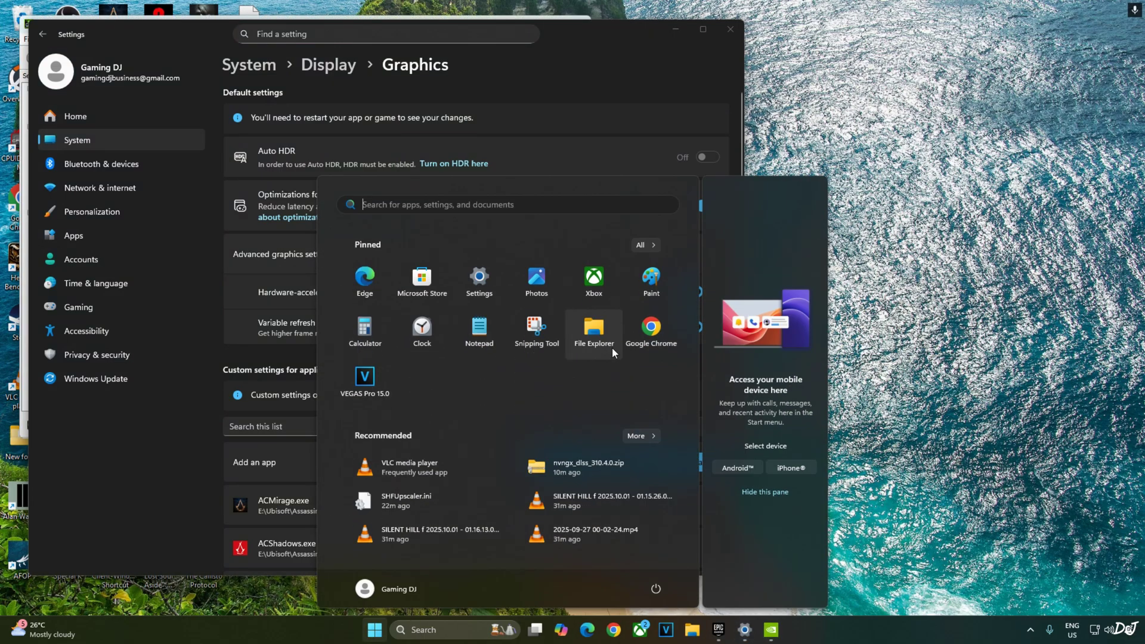
type("nv")
left_click(478, 358)
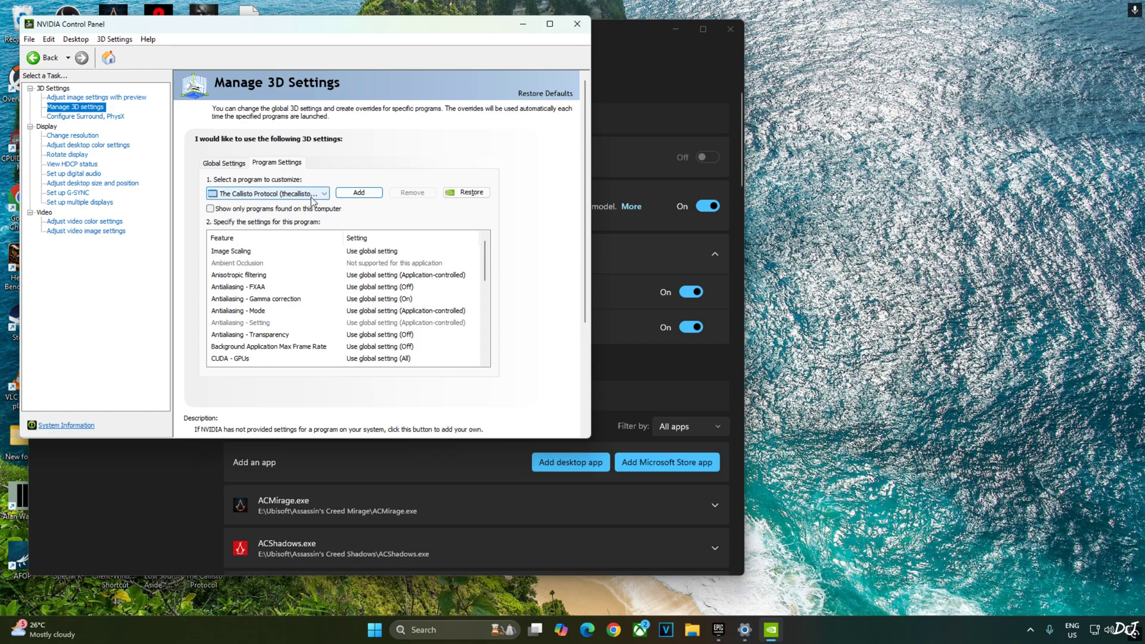
left_click_drag(486, 266, 478, 348)
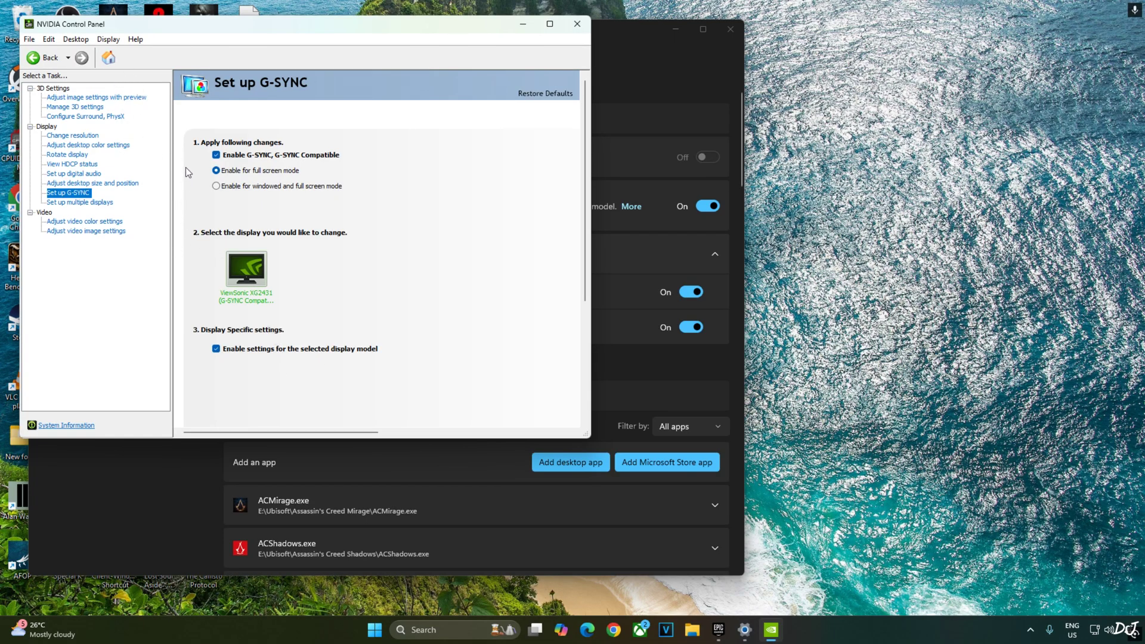
Check the G-SYNC display options, then close NVIDIA Control Panel and Windows Settings.
left_click(108, 39)
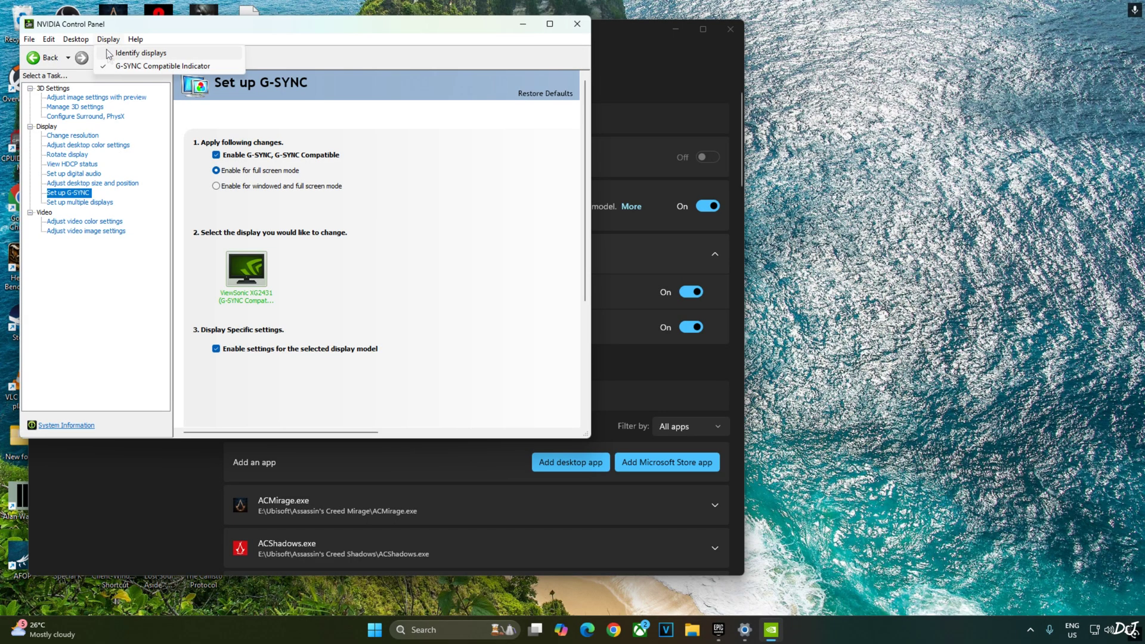
left_click(508, 144)
left_click(576, 24)
left_click(731, 28)
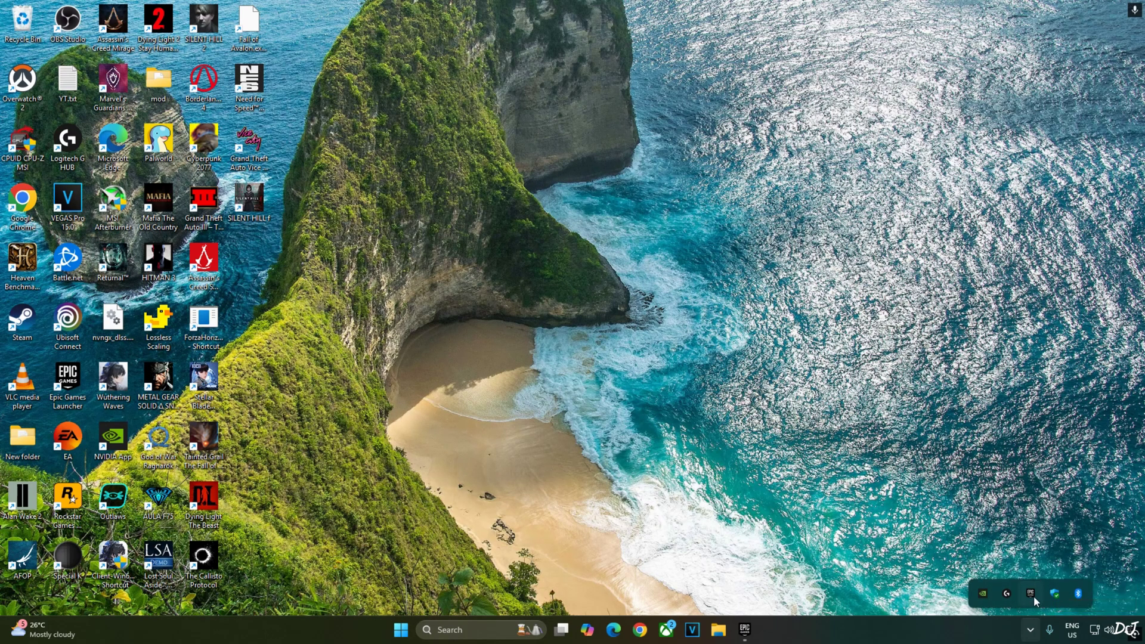
Show The Callisto Protocol in the Epic library and check the Game Bar performance widget with Win+G.
left_click(1032, 595)
scroll(548, 546, "down", 2)
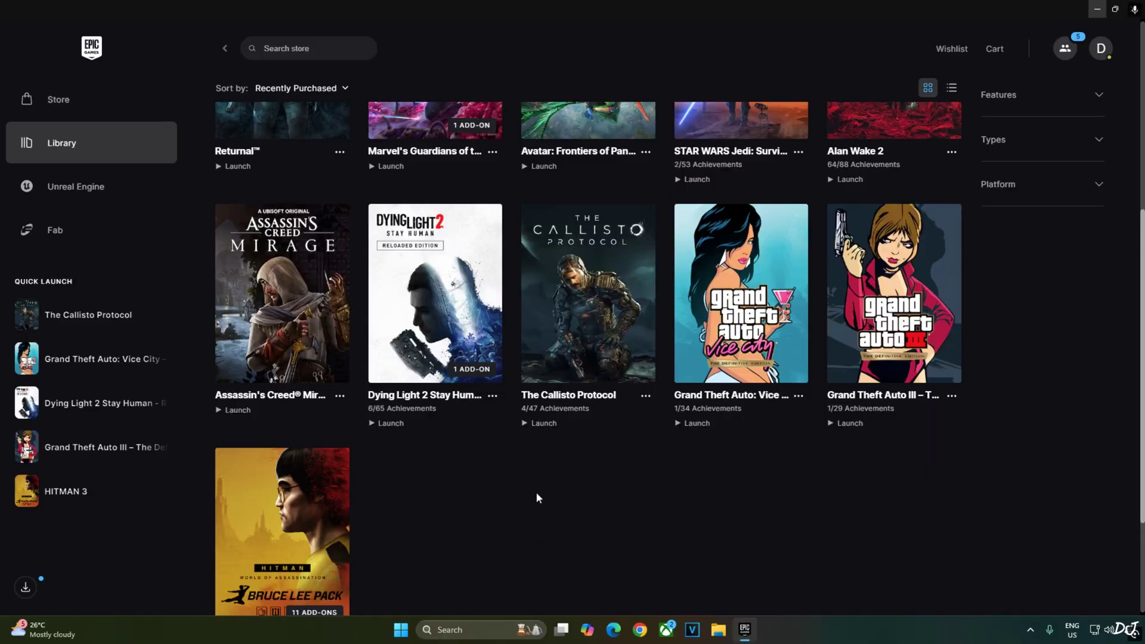
key("super+g")
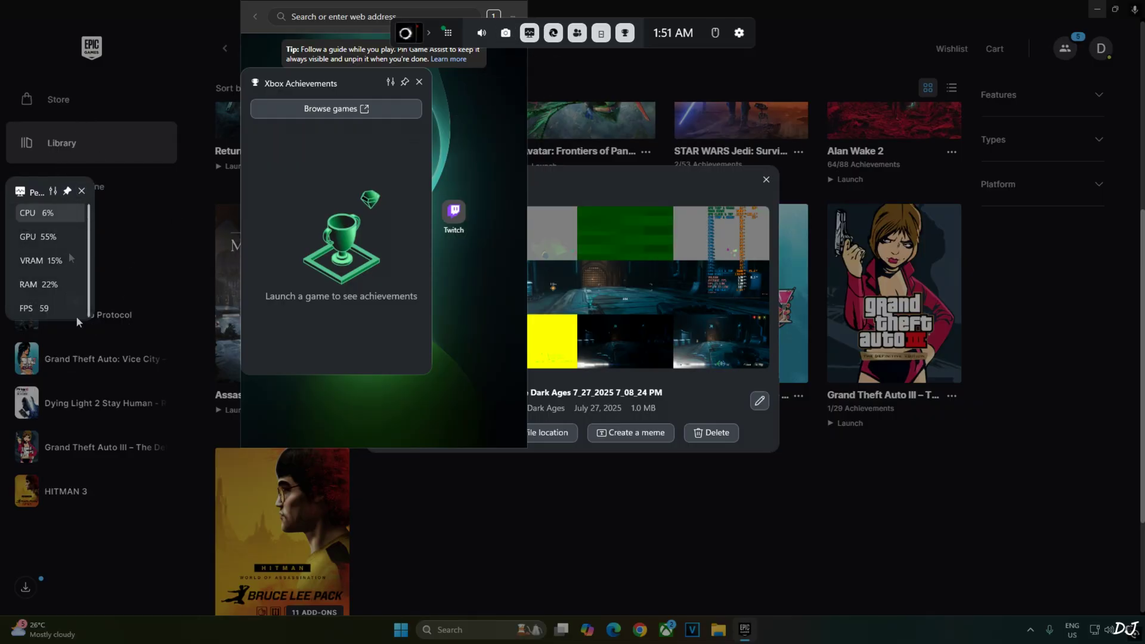
left_click(480, 530)
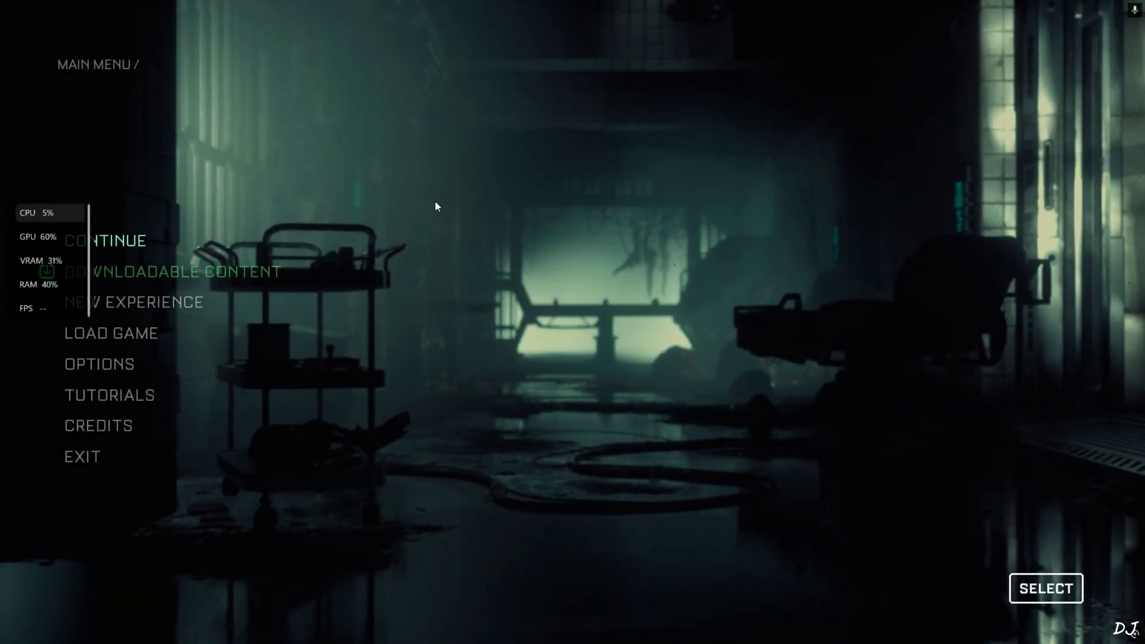
In the OptiScaler overlay, uncheck Use Fsr2 Inputs and Use Ffx Inputs under Upscaler Inputs.
key("Insert")
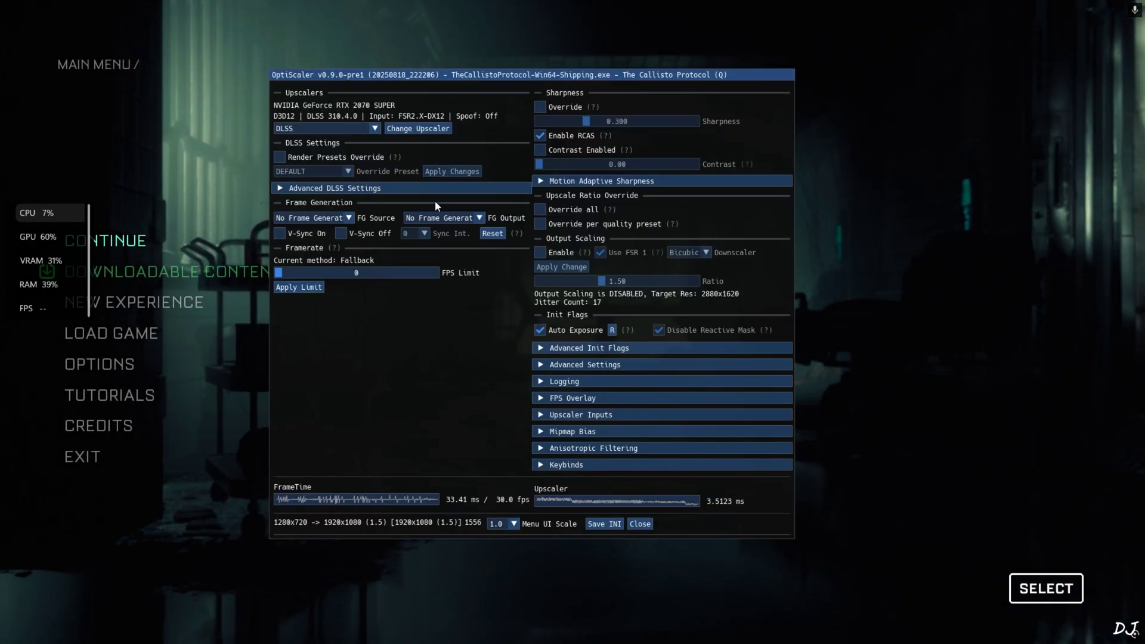
left_click_drag(480, 74, 560, 91)
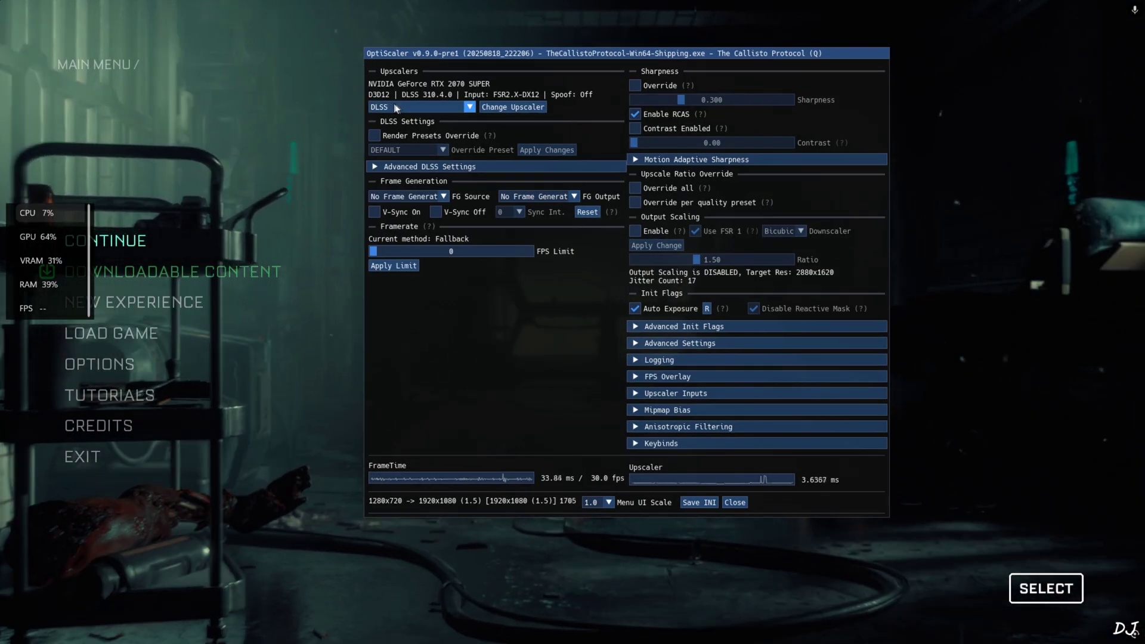
left_click_drag(572, 118, 586, 79)
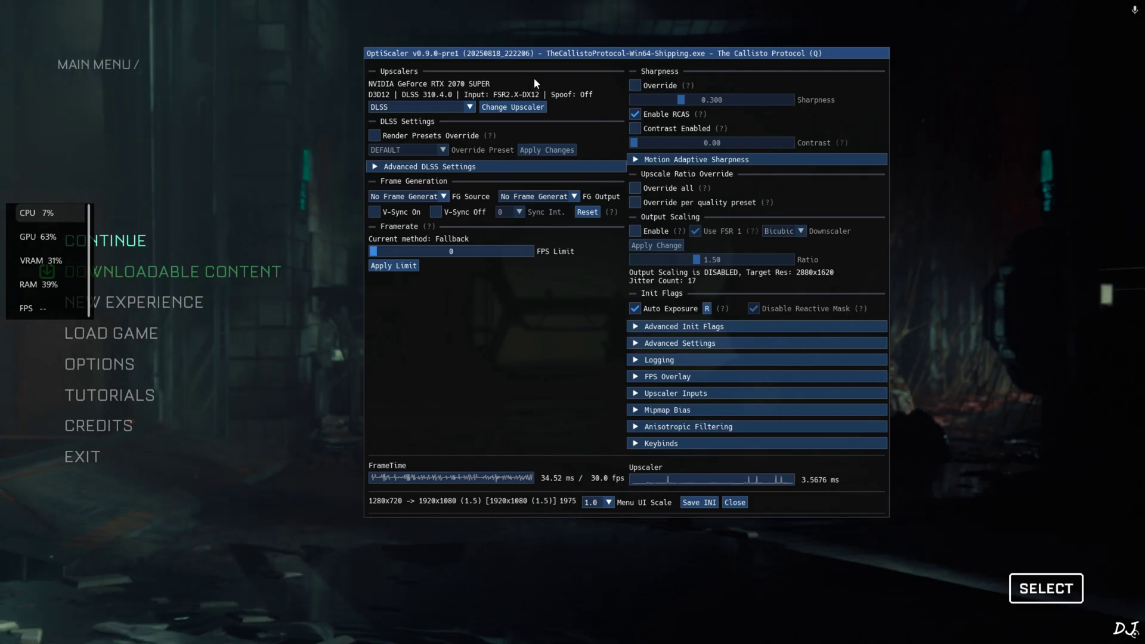
left_click_drag(534, 80, 520, 99)
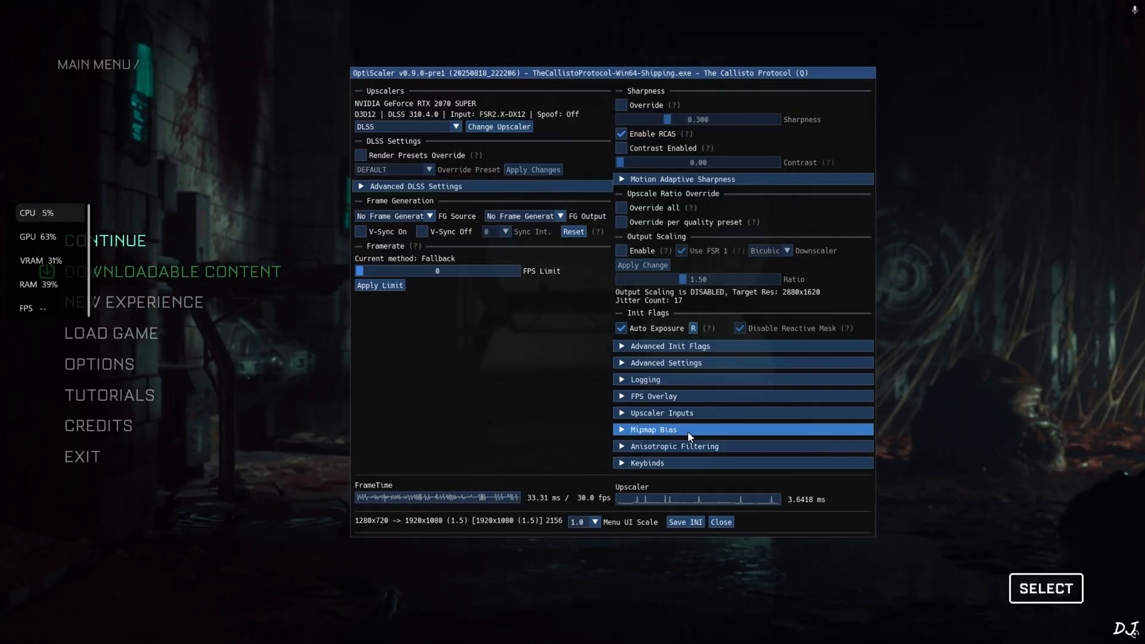
left_click(618, 413)
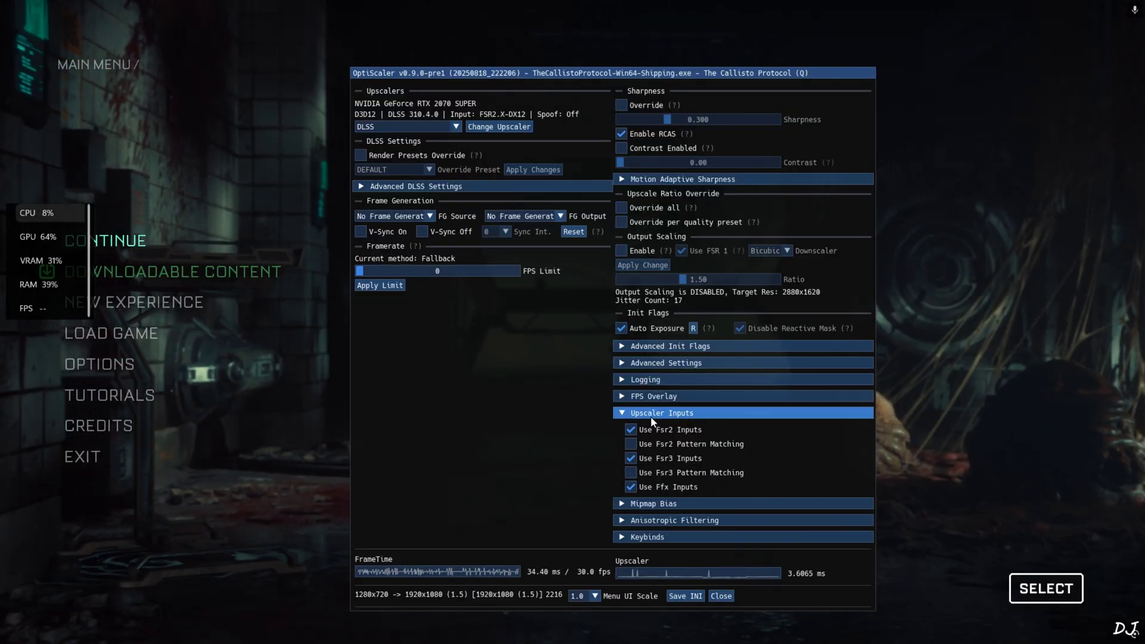
left_click(630, 430)
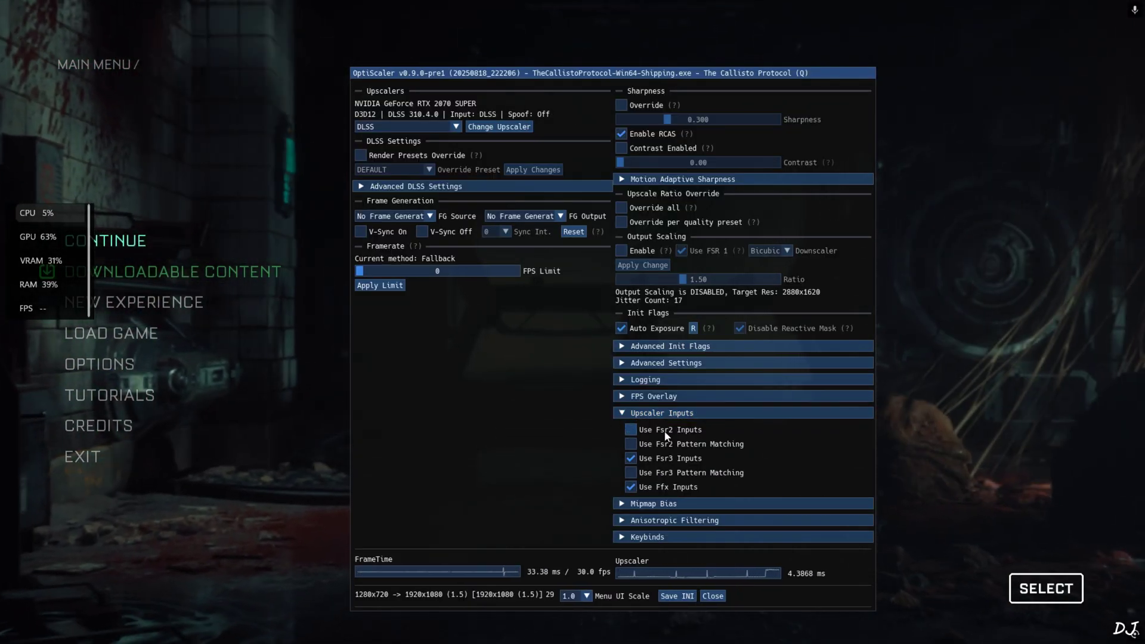
left_click(630, 488)
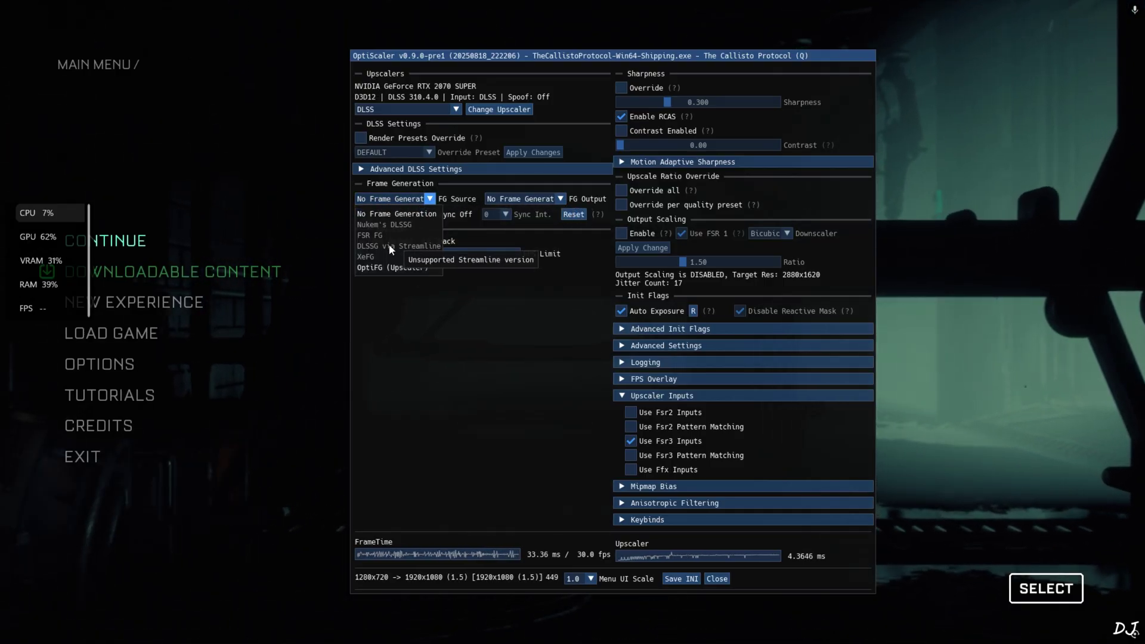
Set FG Source to OptiFG (Upscaler), enable a Full + Graph FPS overlay, and close OptiScaler.
left_click(399, 267)
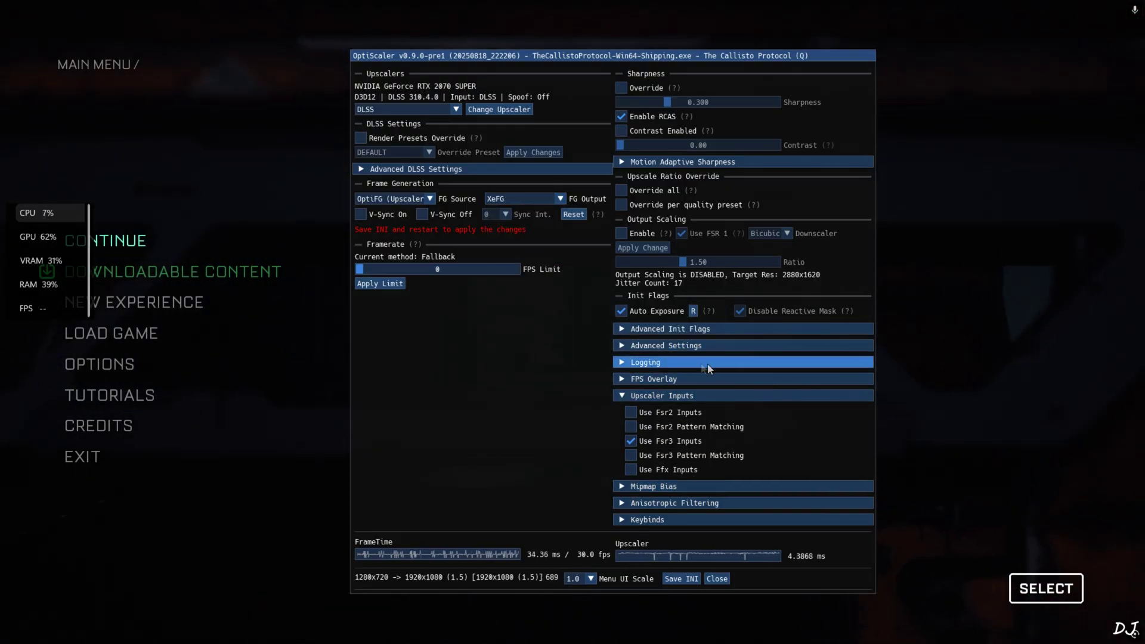
left_click(638, 379)
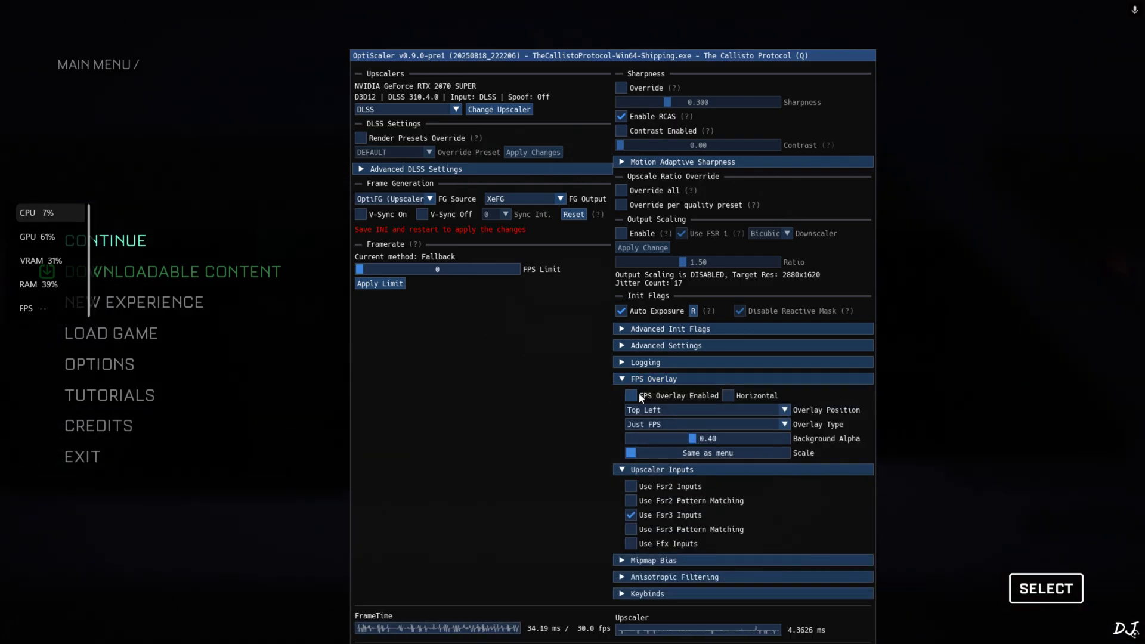
left_click(638, 394)
left_click(649, 424)
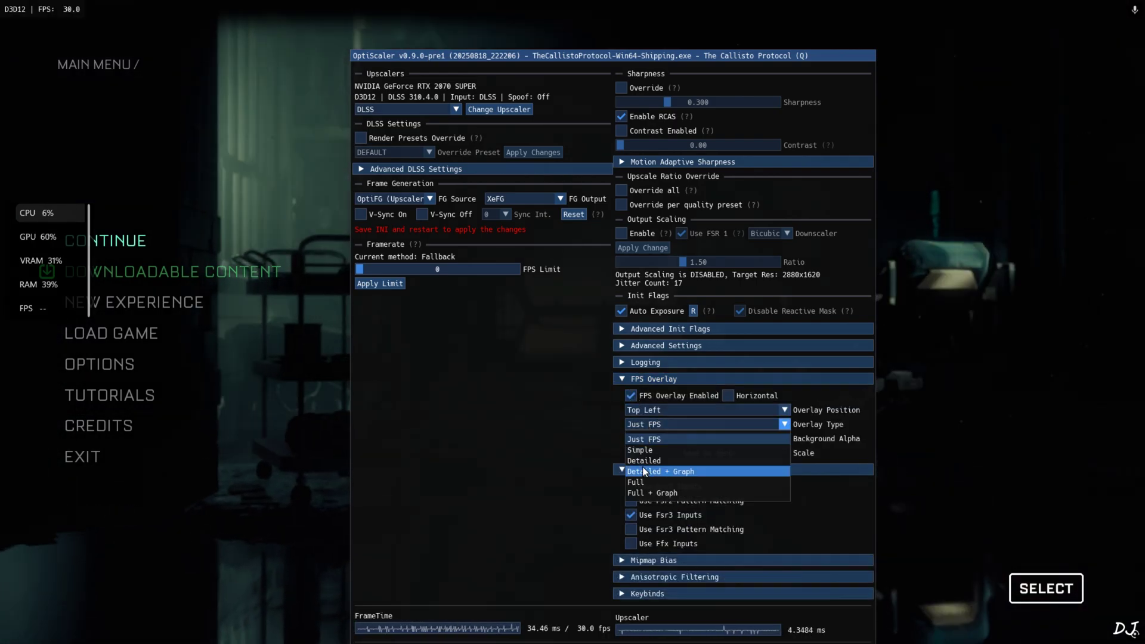
left_click(643, 490)
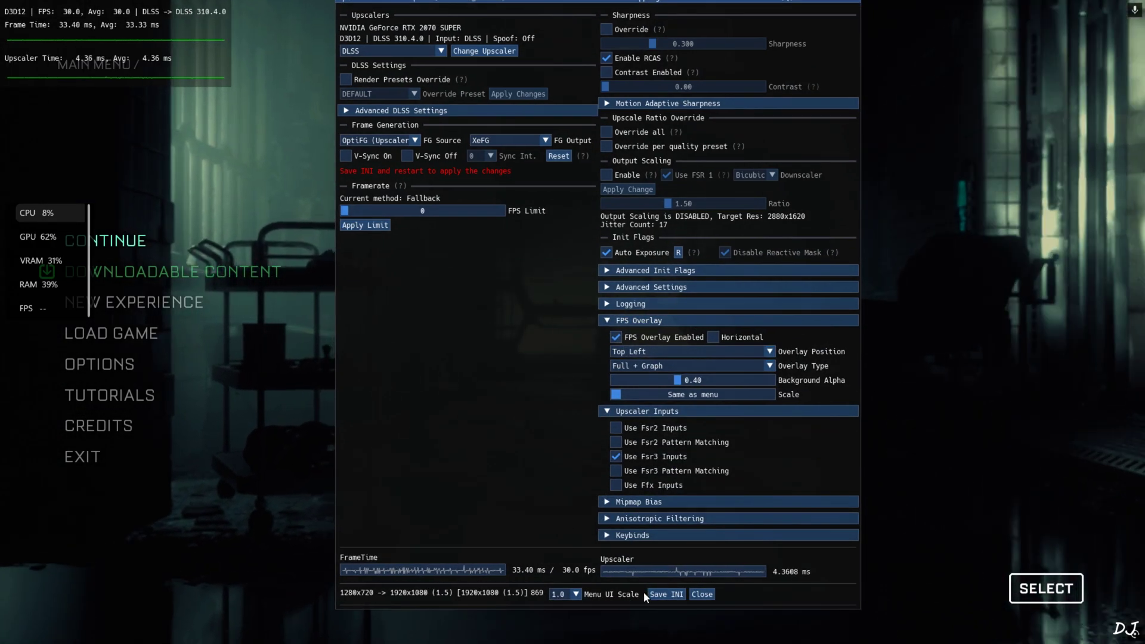
left_click(702, 593)
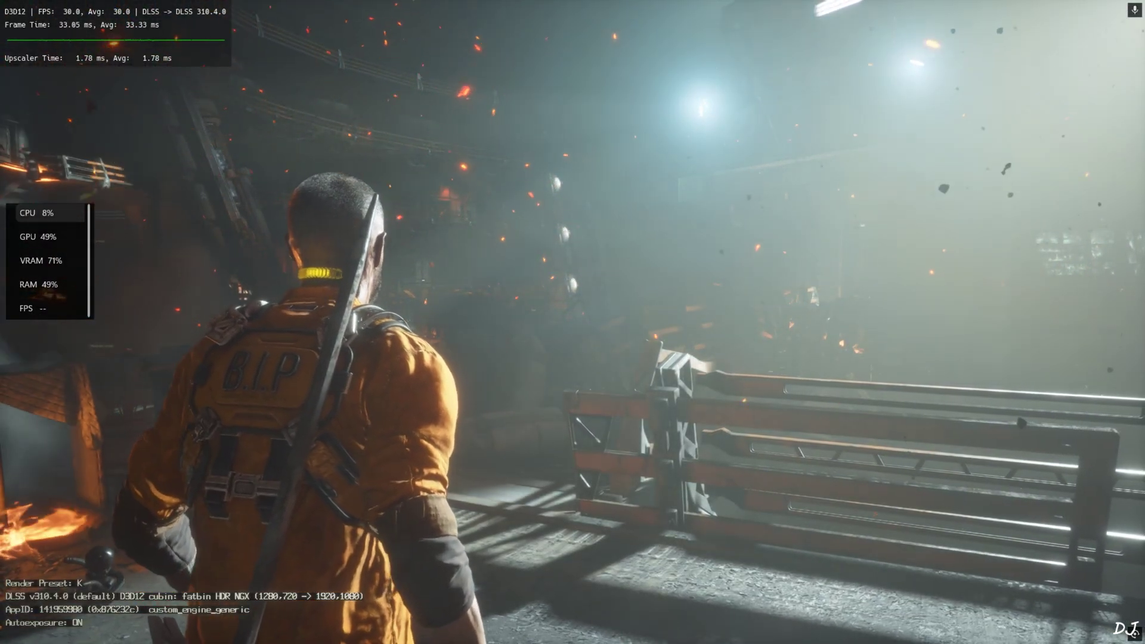
Enable HUDFix and XeFG Debug View in OptiScaler, close the overlay, then reopen it.
key("Insert")
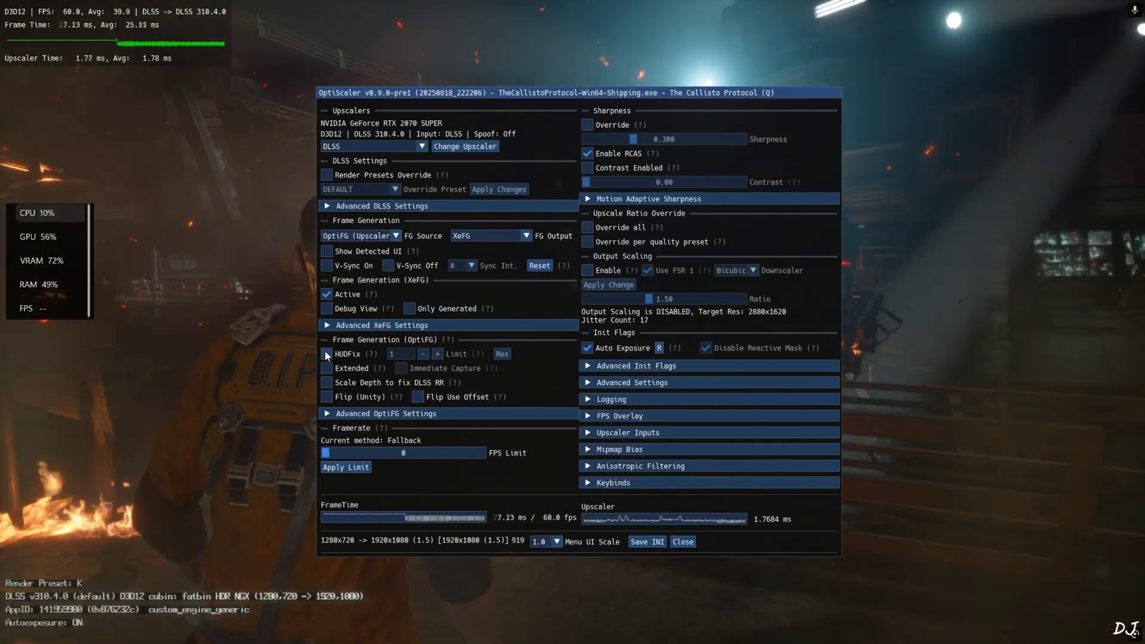
left_click(327, 354)
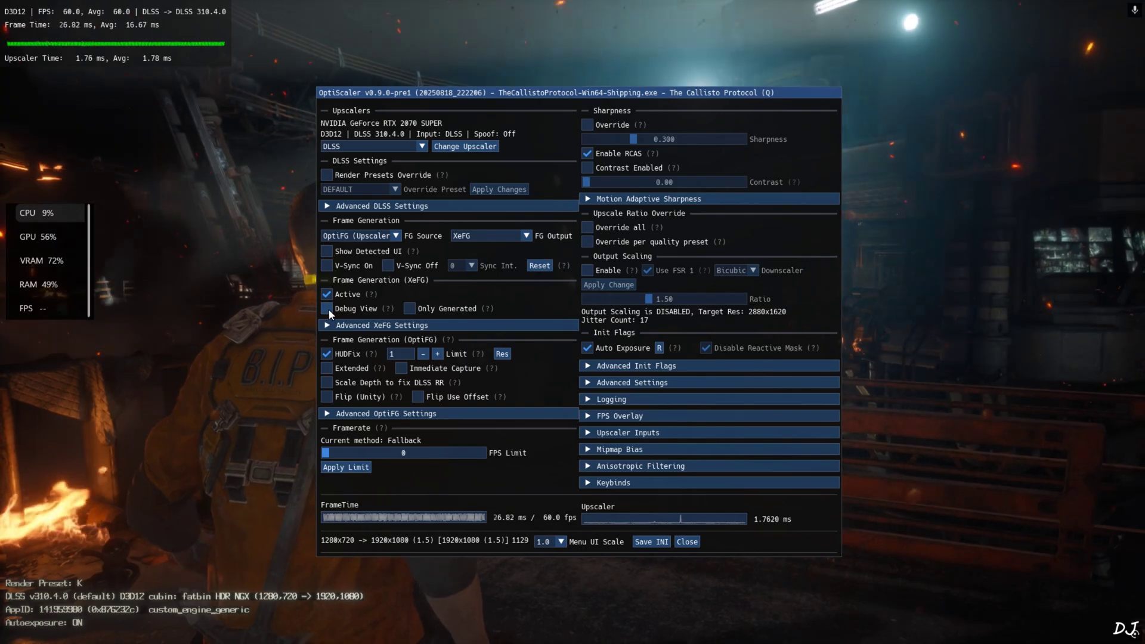
left_click(326, 309)
left_click(685, 542)
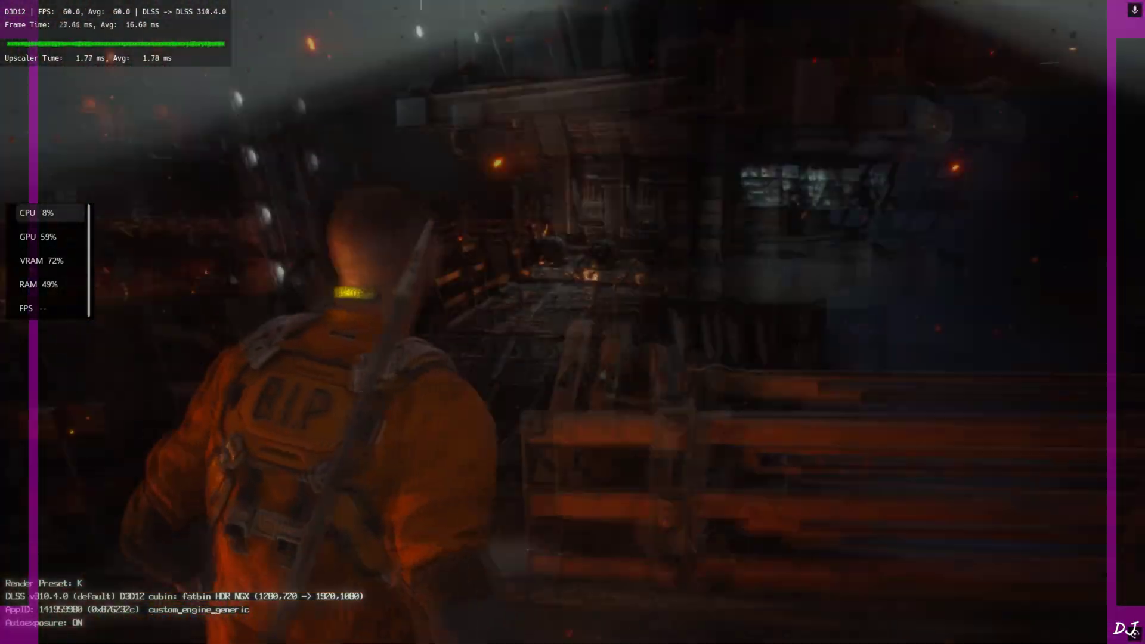
key("Insert")
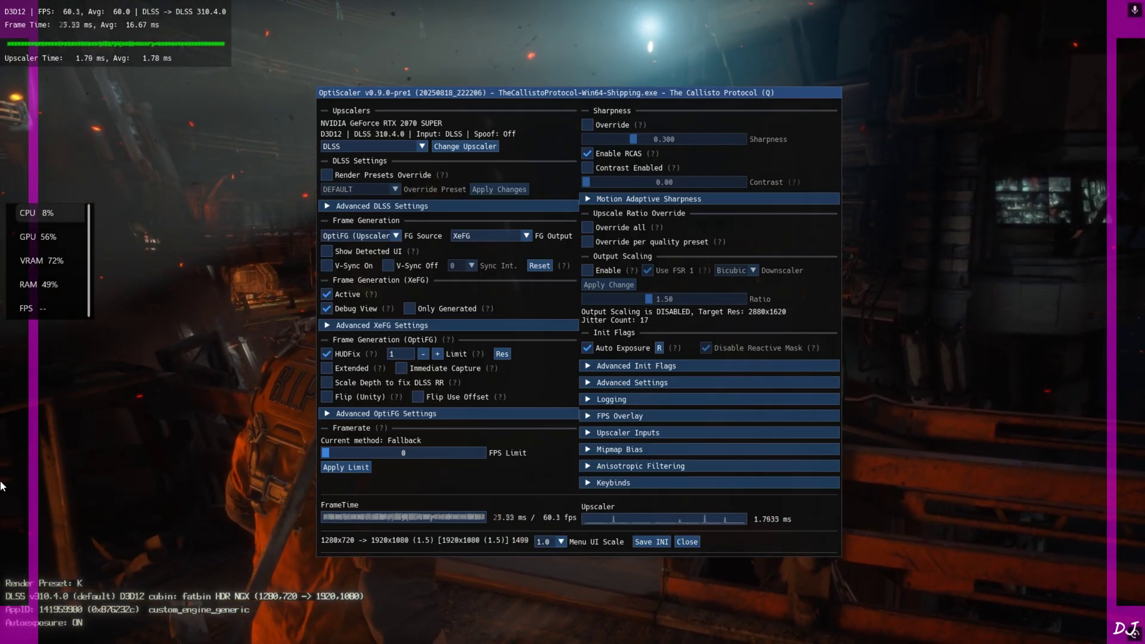